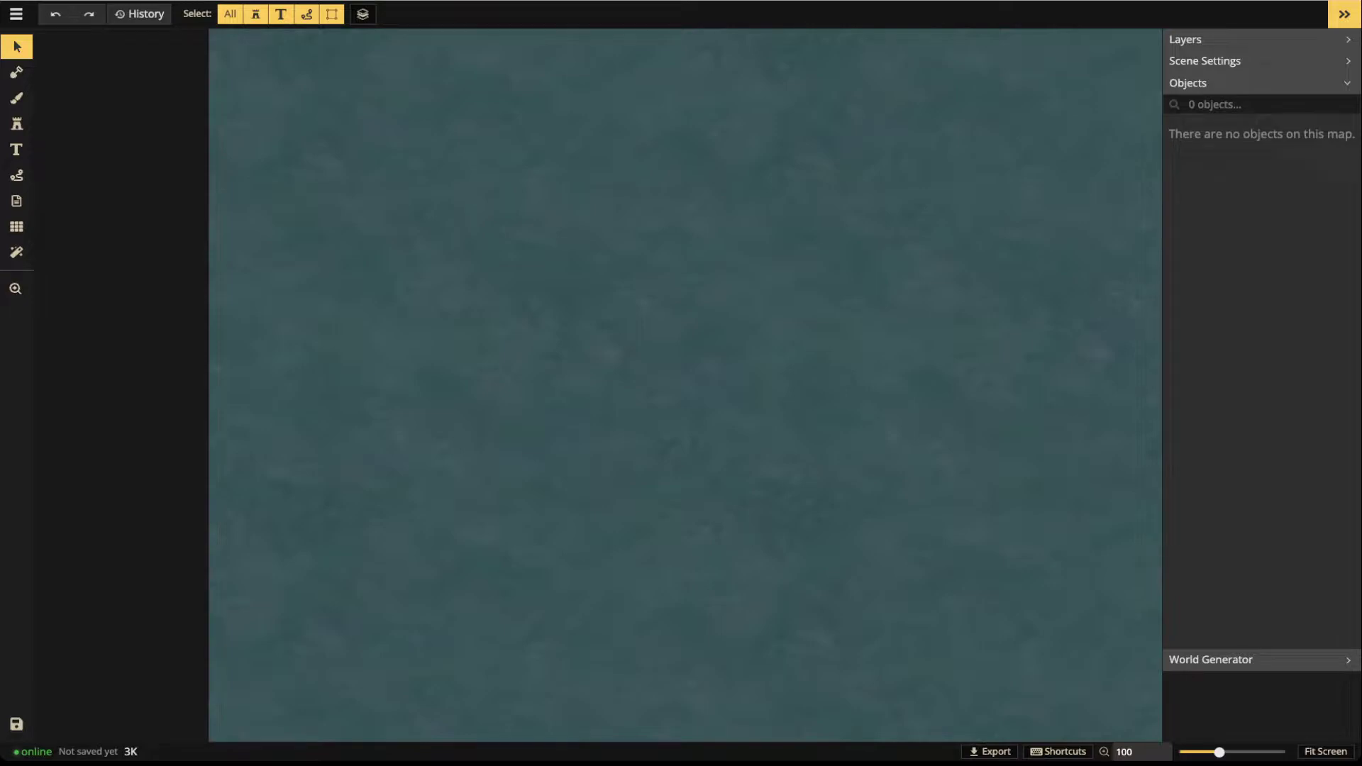
Choose the Floating Islands stamp set by searching the stamp catalog for "float", and set the stamp size to 200
scroll(526, 320, "down", 3)
scroll(526, 320, "up", 1)
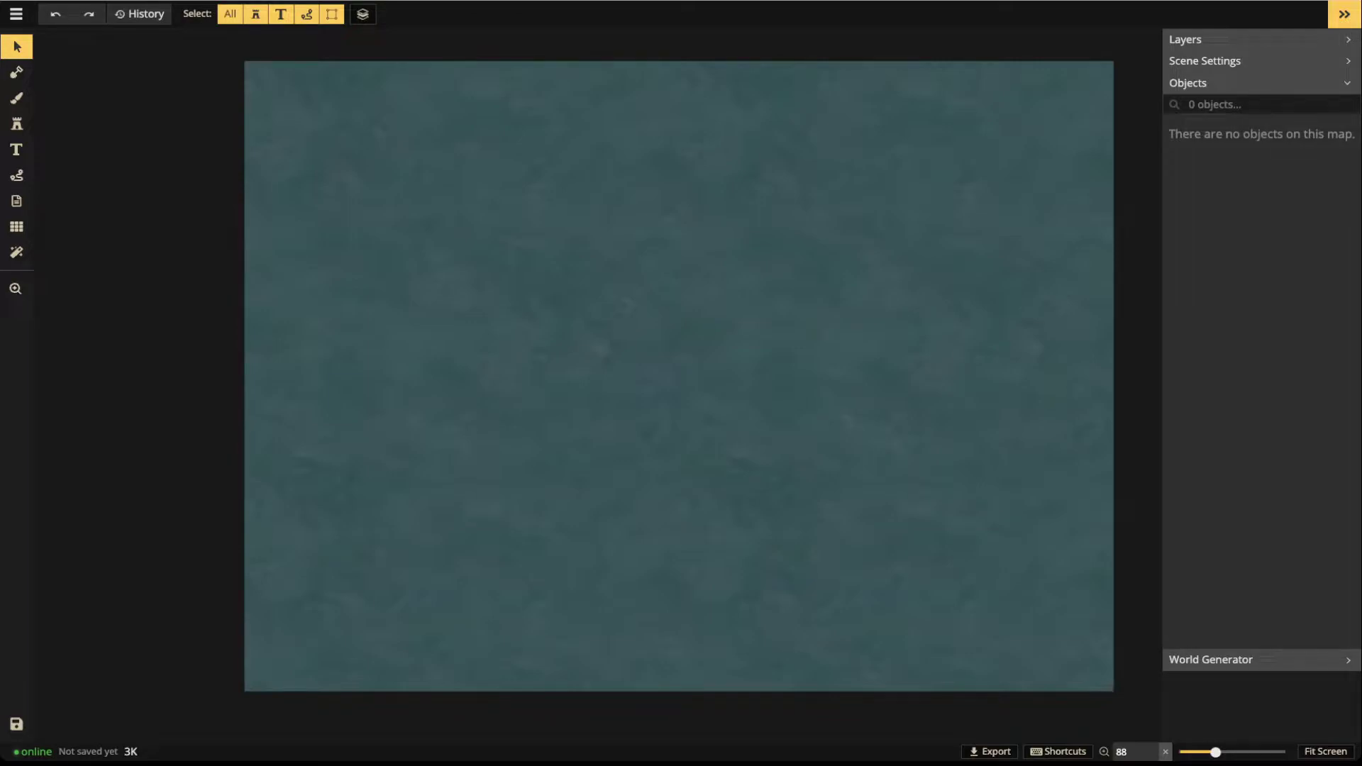
left_click(16, 125)
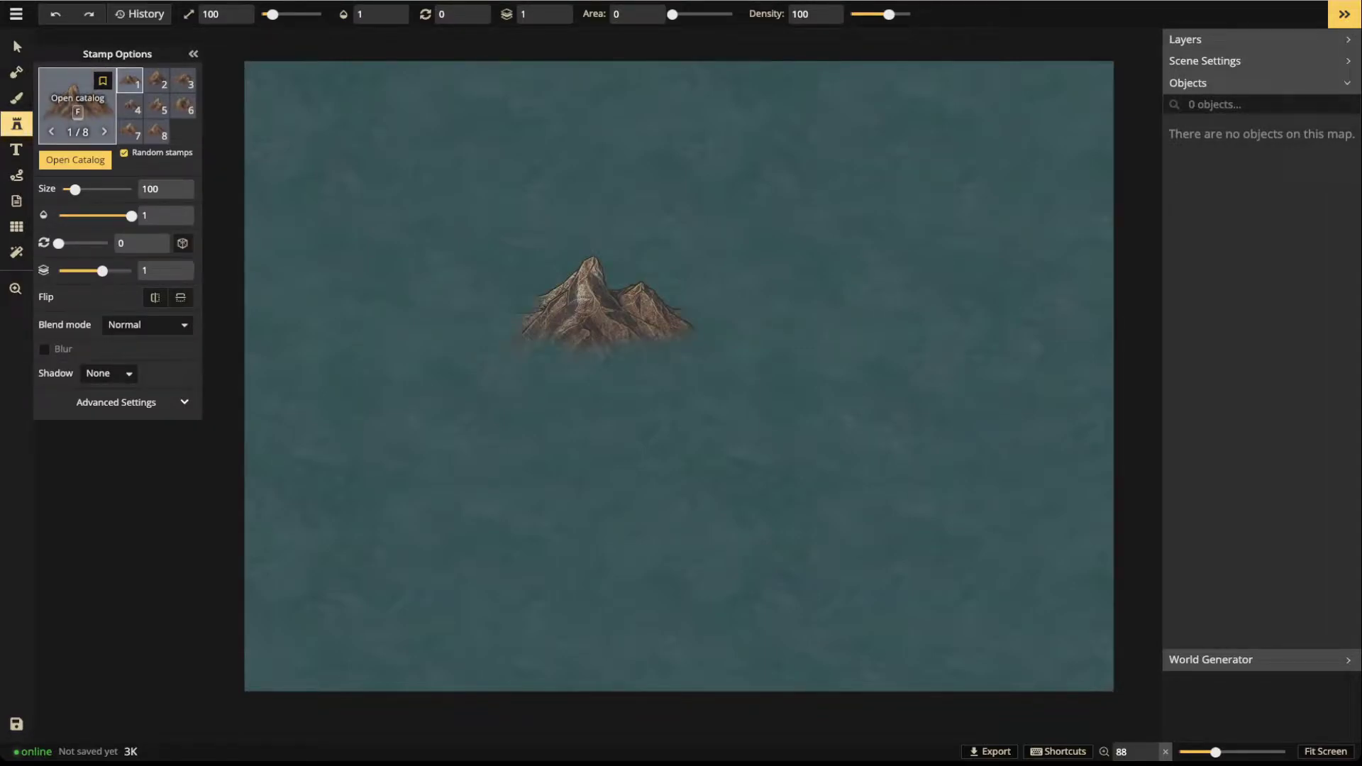
key("f")
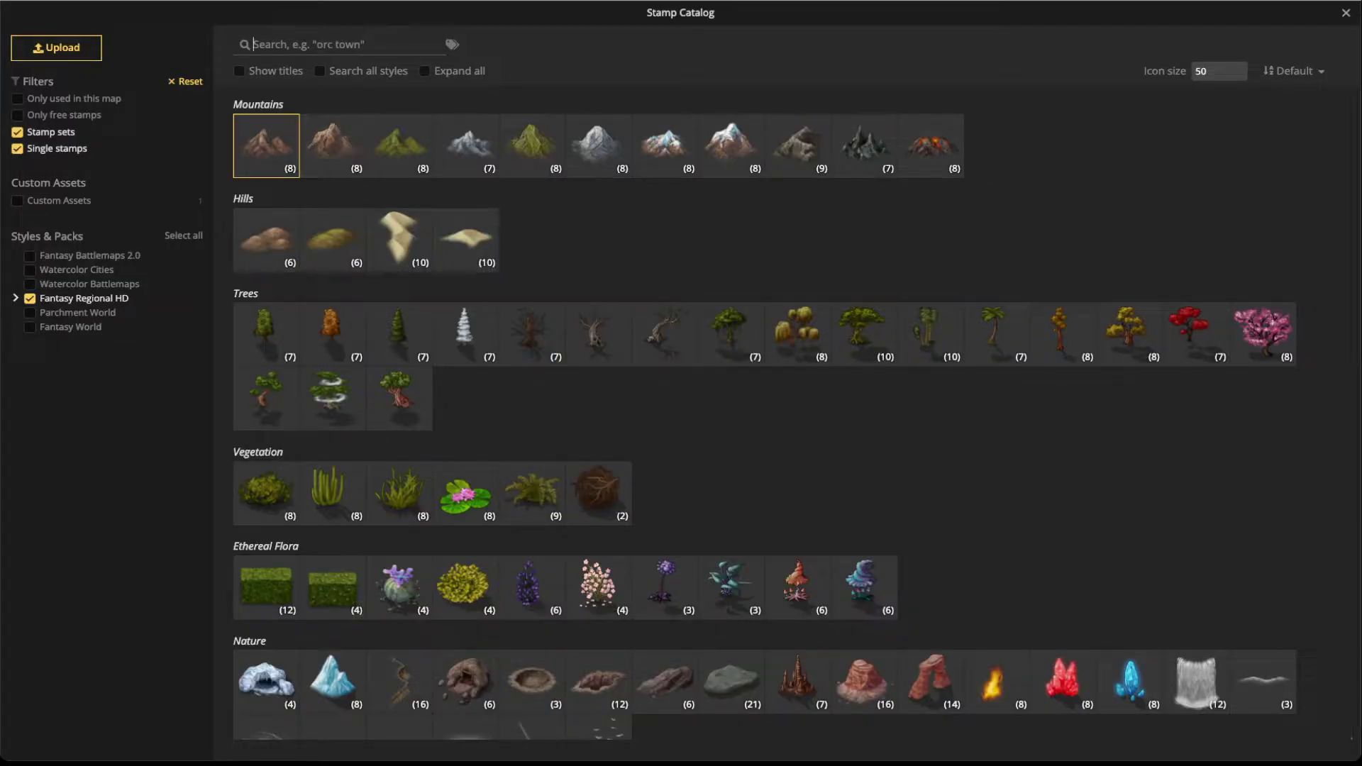
left_click(333, 44)
type("float")
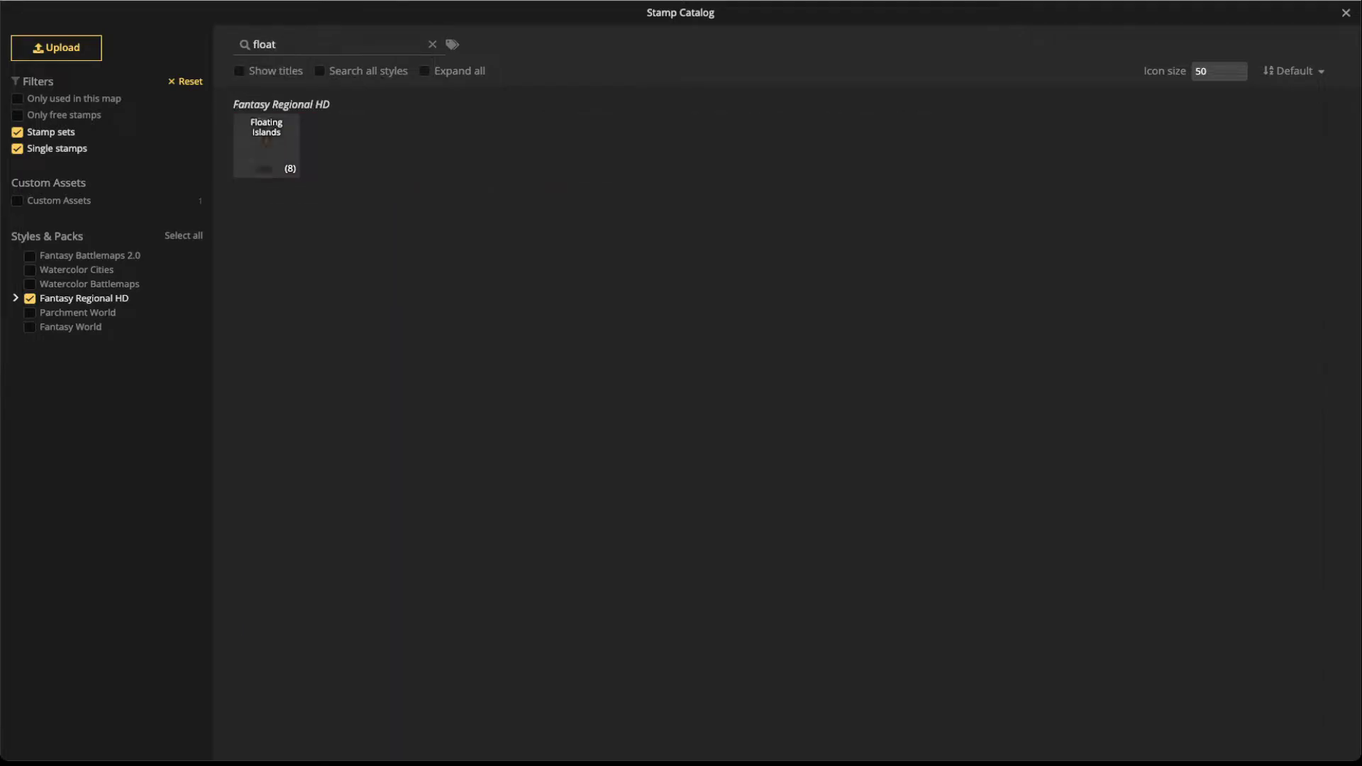
left_click(266, 145)
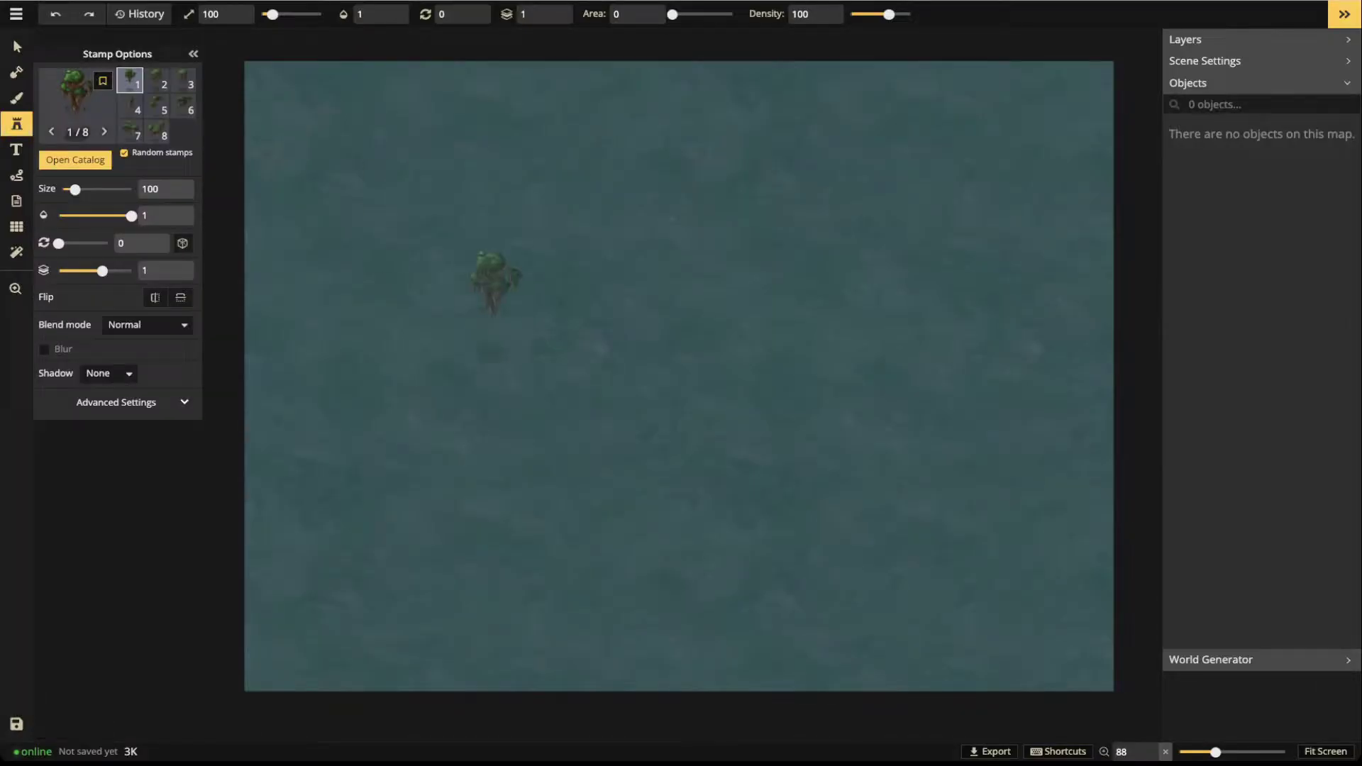
scroll(528, 337, "up", 10)
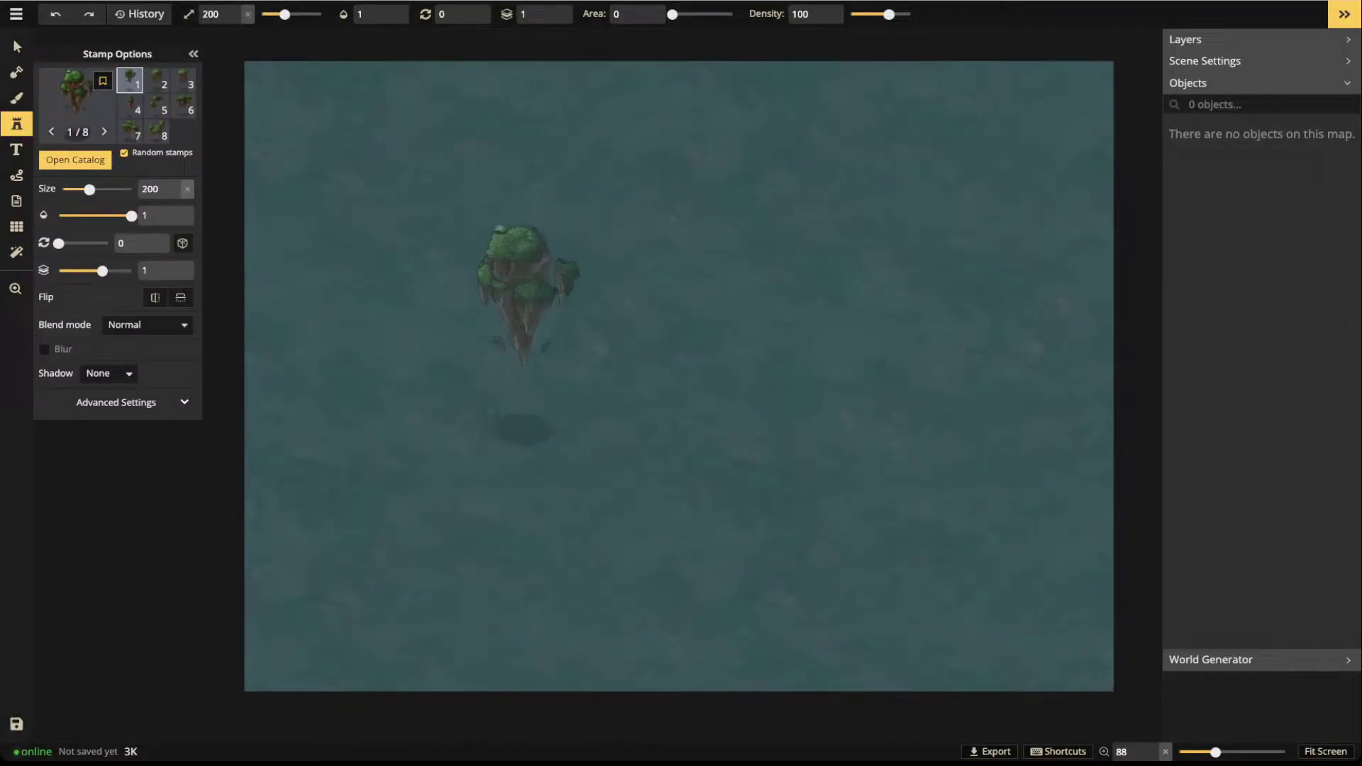
left_click(527, 323)
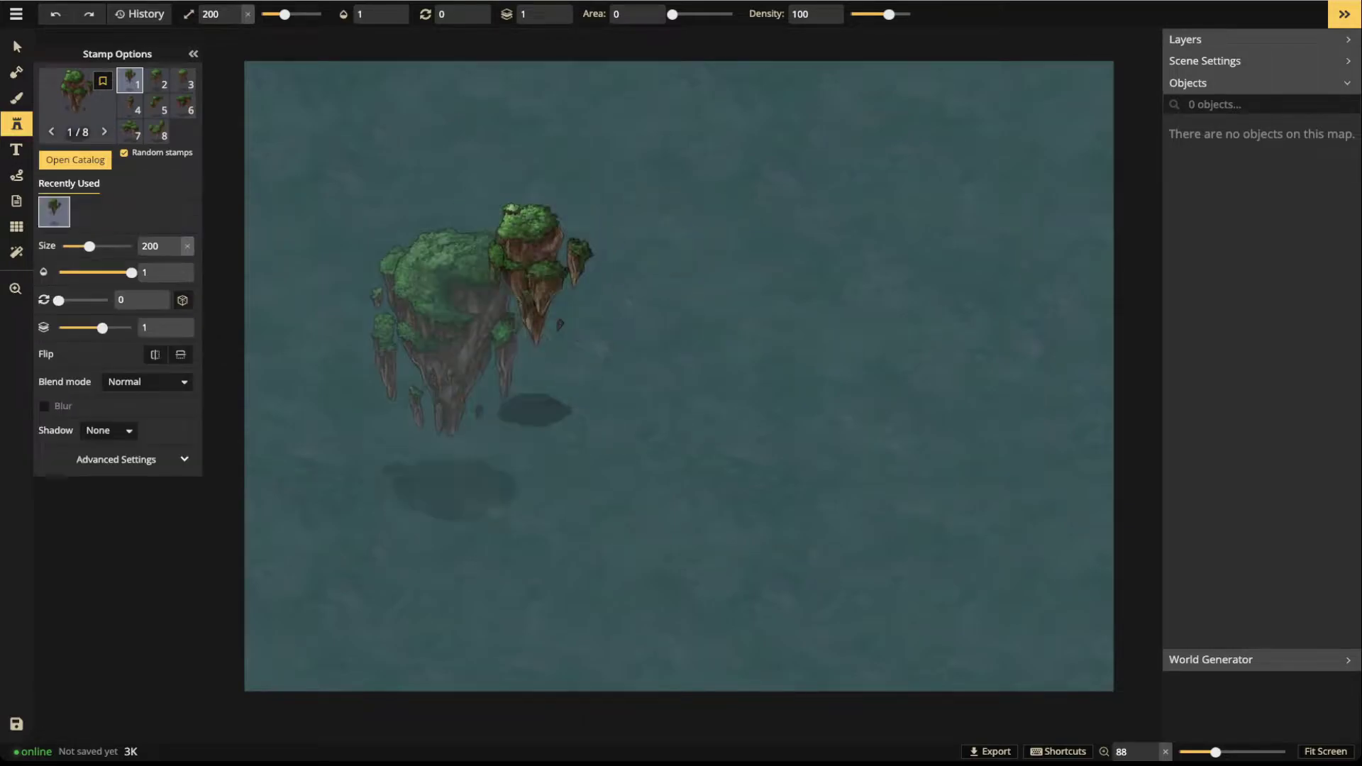
left_click(16, 45)
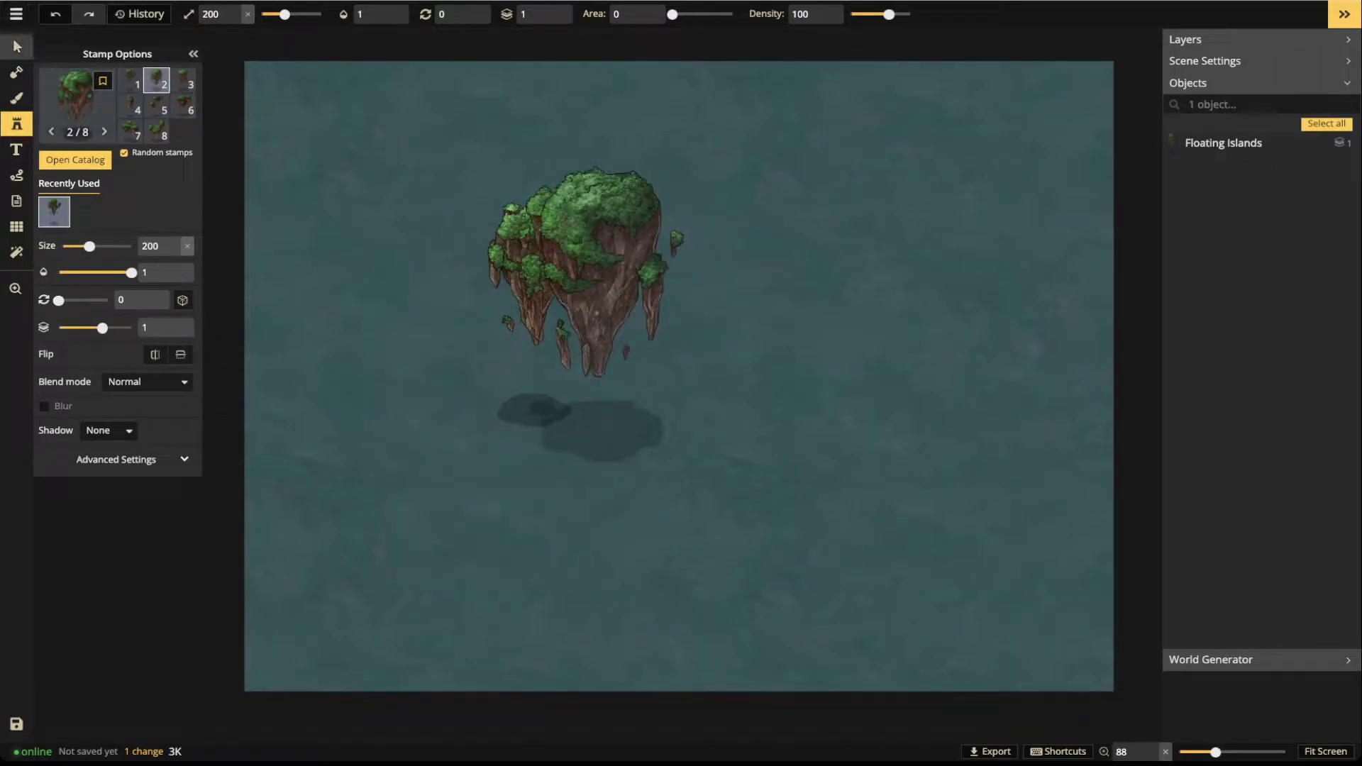
left_click(16, 175)
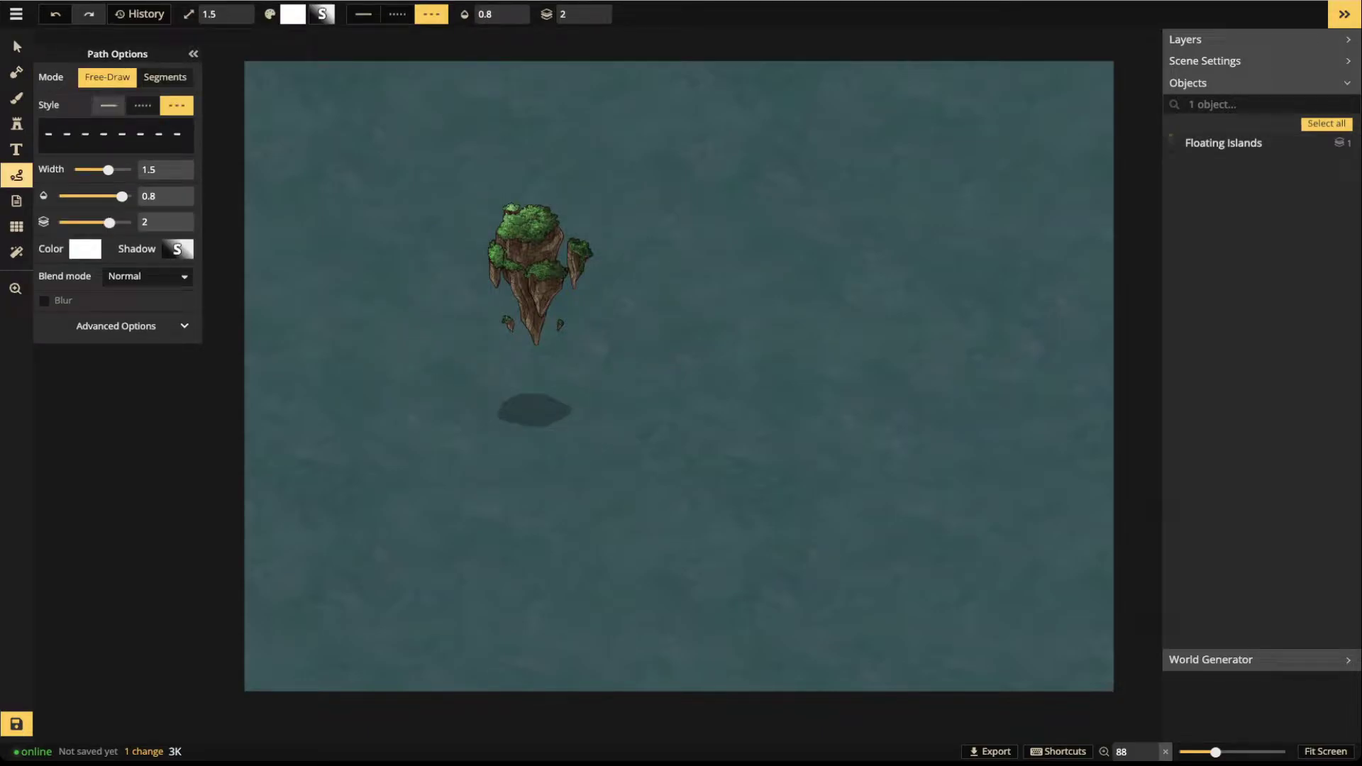
left_click(109, 105)
mouse_move(532, 368)
left_mouse_down()
mouse_move(514, 460)
mouse_move(477, 367)
left_mouse_up()
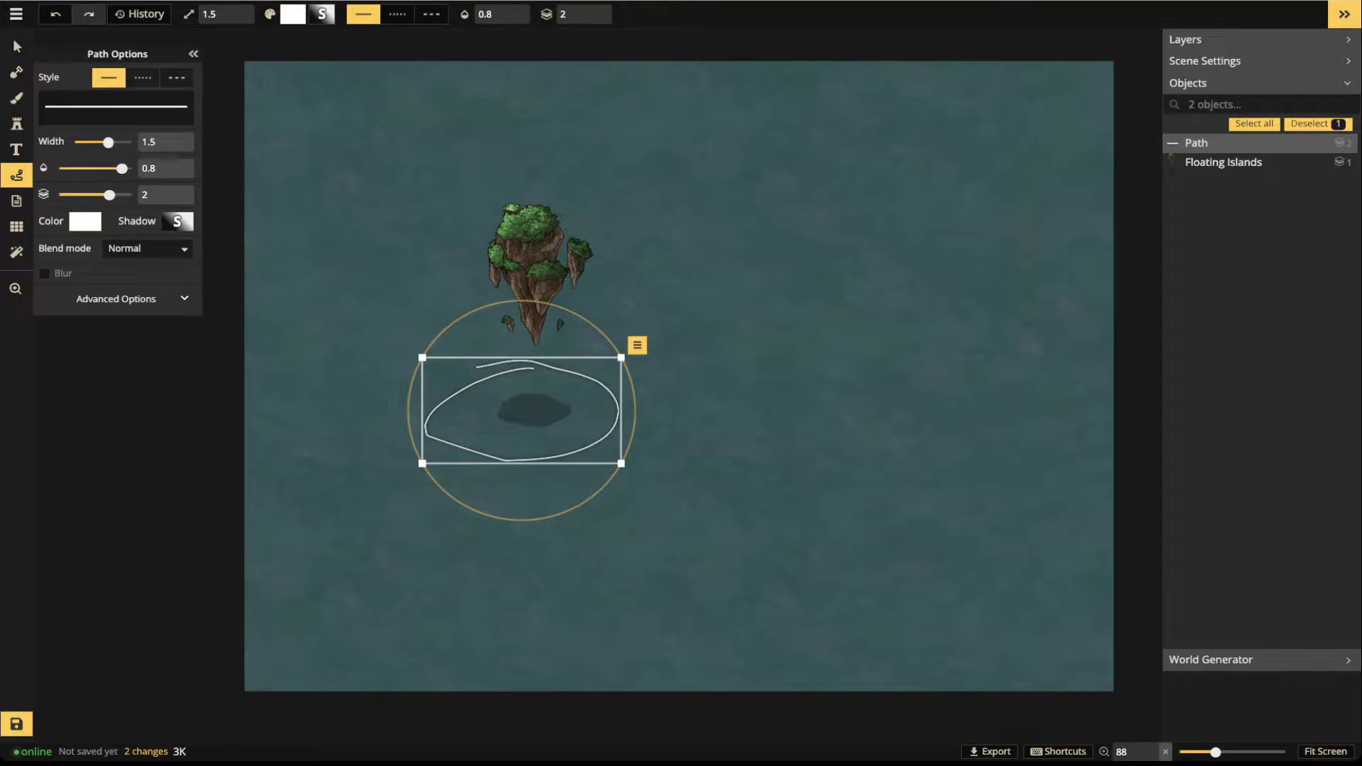
key("Delete")
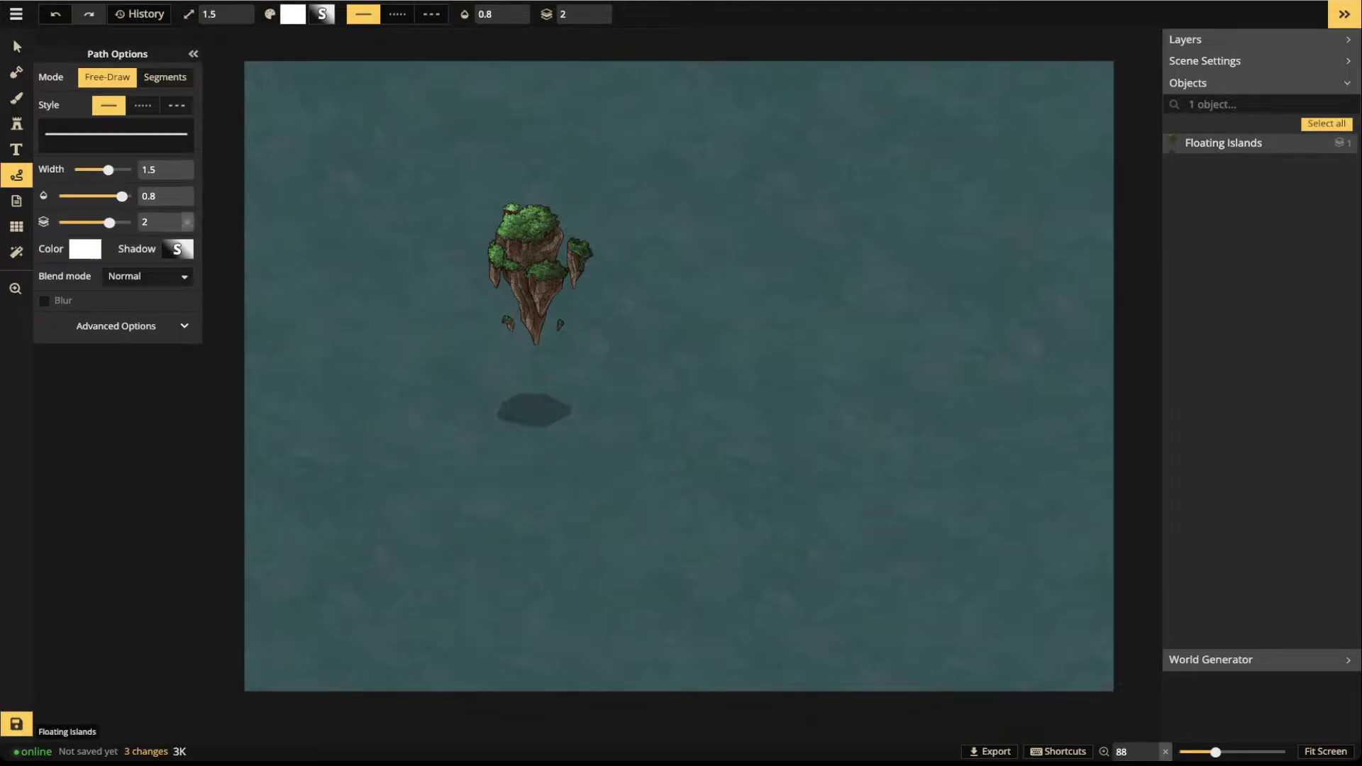
left_click(16, 47)
left_click(537, 277)
key("Delete")
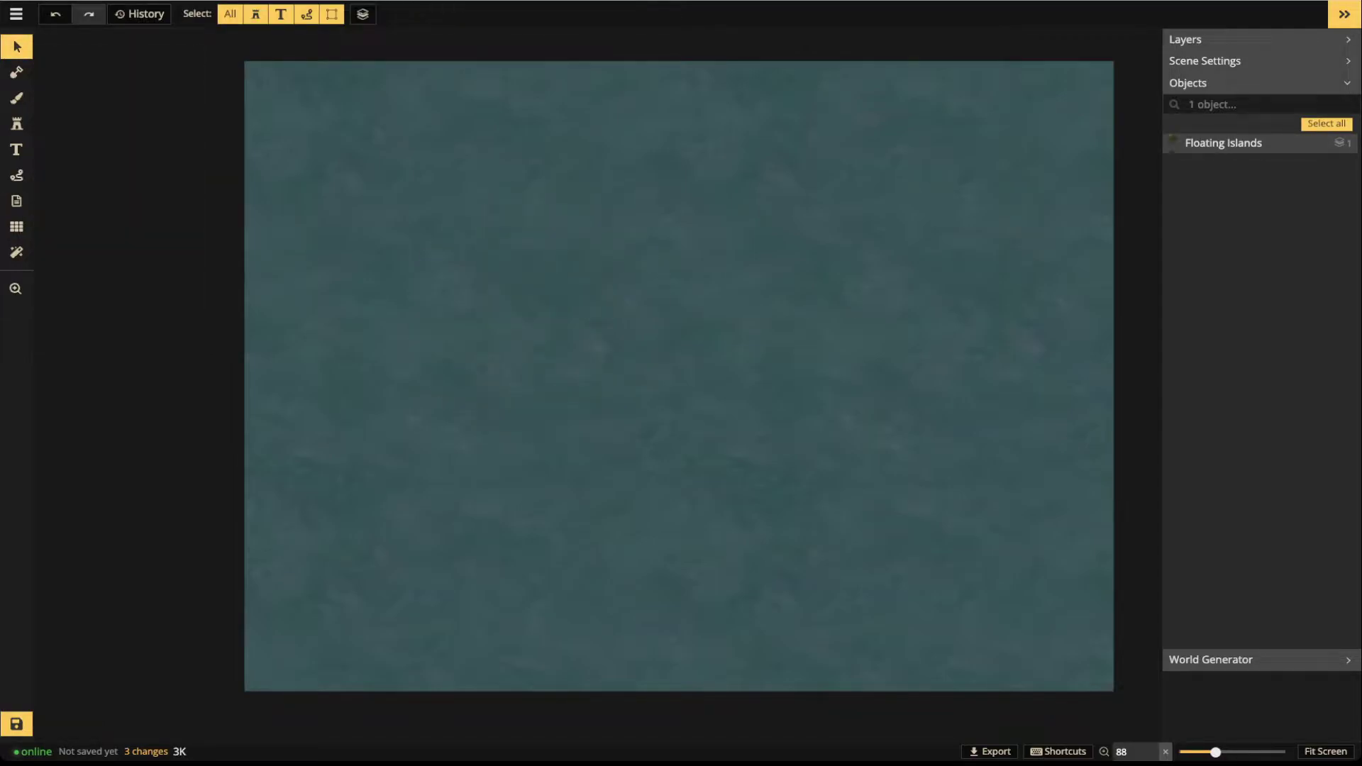
Stamp overlapping floating islands across the left and central parts of the map to form one large landmass
left_click(16, 124)
left_click_drag(546, 308, 670, 320)
mouse_move(536, 344)
left_mouse_down()
mouse_move(490, 365)
mouse_move(738, 369)
mouse_move(429, 408)
mouse_move(653, 383)
mouse_move(631, 439)
mouse_move(599, 234)
mouse_move(560, 206)
mouse_move(489, 195)
mouse_move(419, 220)
mouse_move(326, 284)
mouse_move(383, 312)
left_mouse_up()
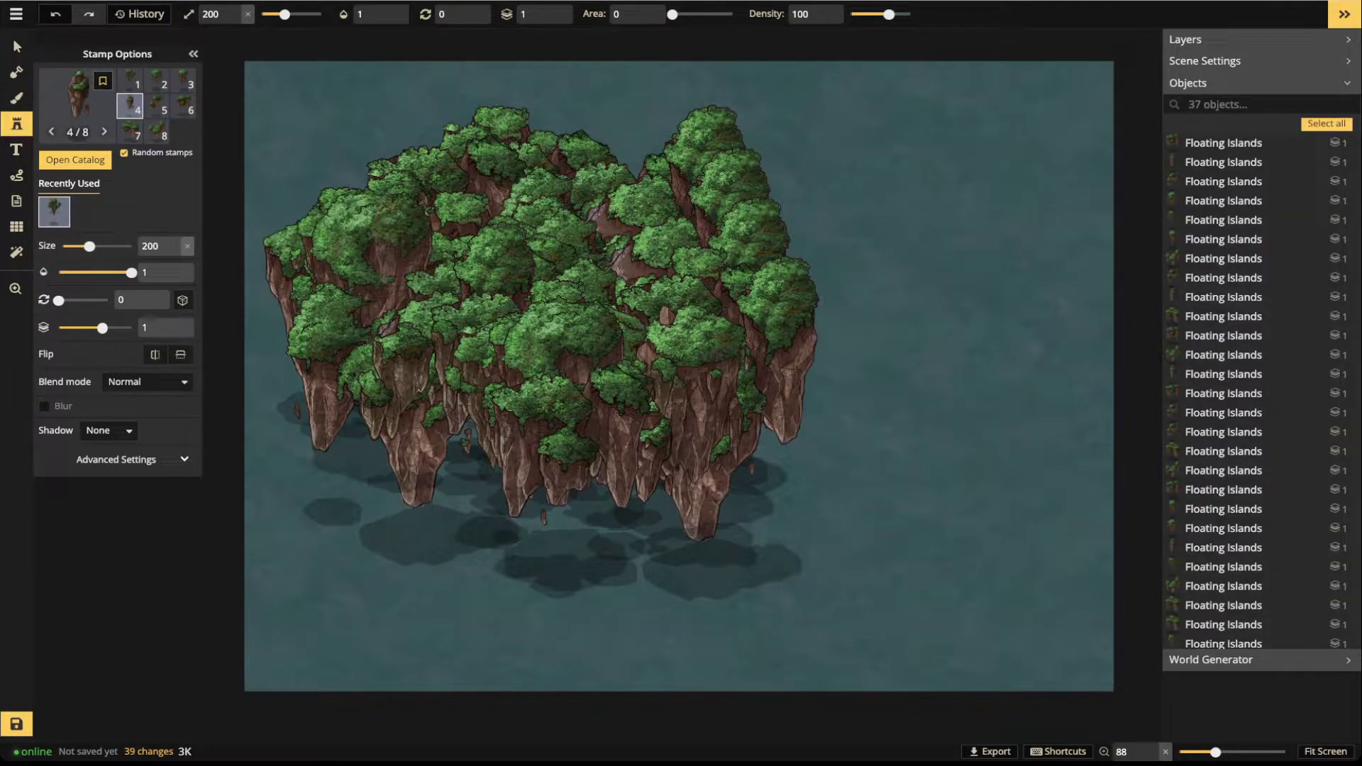
Select all the floating island stamps and move them together as one landmass on the map
left_click(16, 47)
scroll(317, 134, "down", 3)
left_click_drag(252, 88, 891, 449)
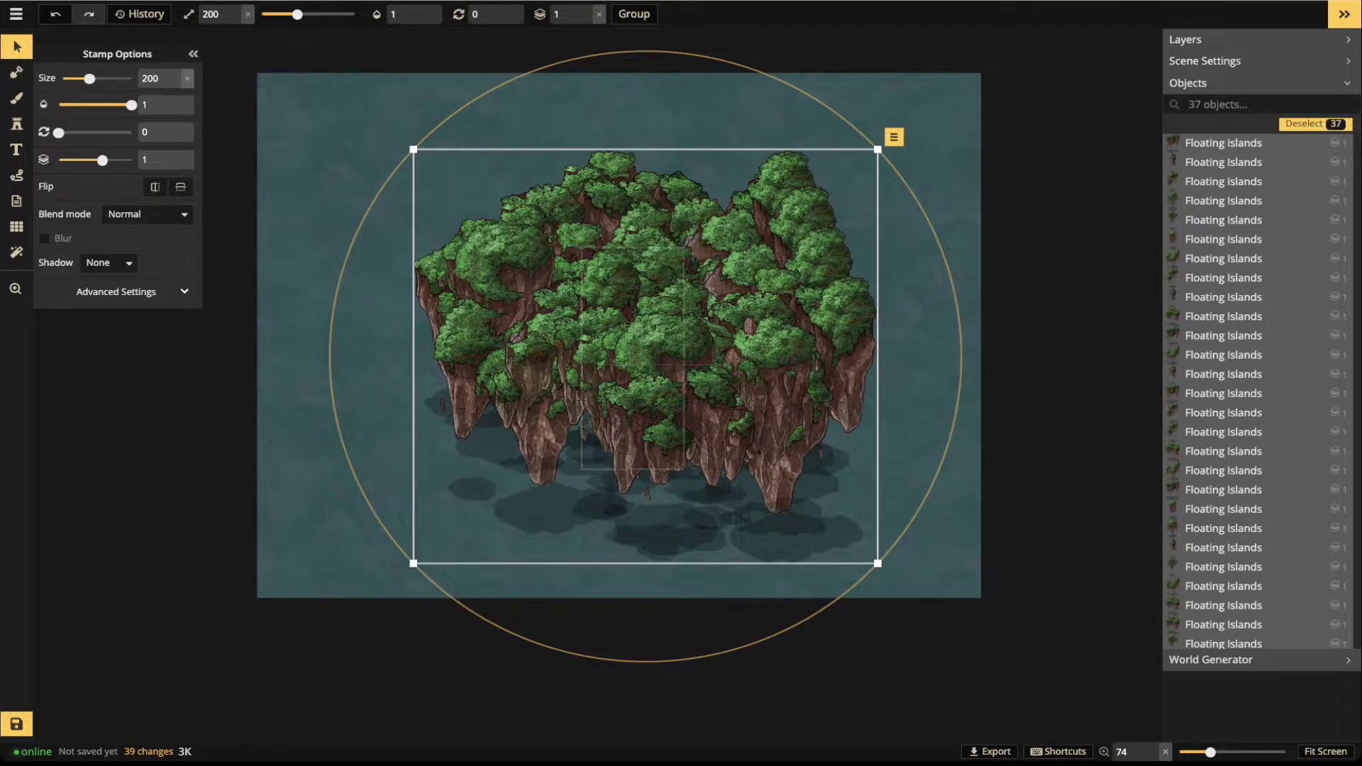
left_click_drag(717, 277, 693, 274)
left_click_drag(636, 317, 593, 304)
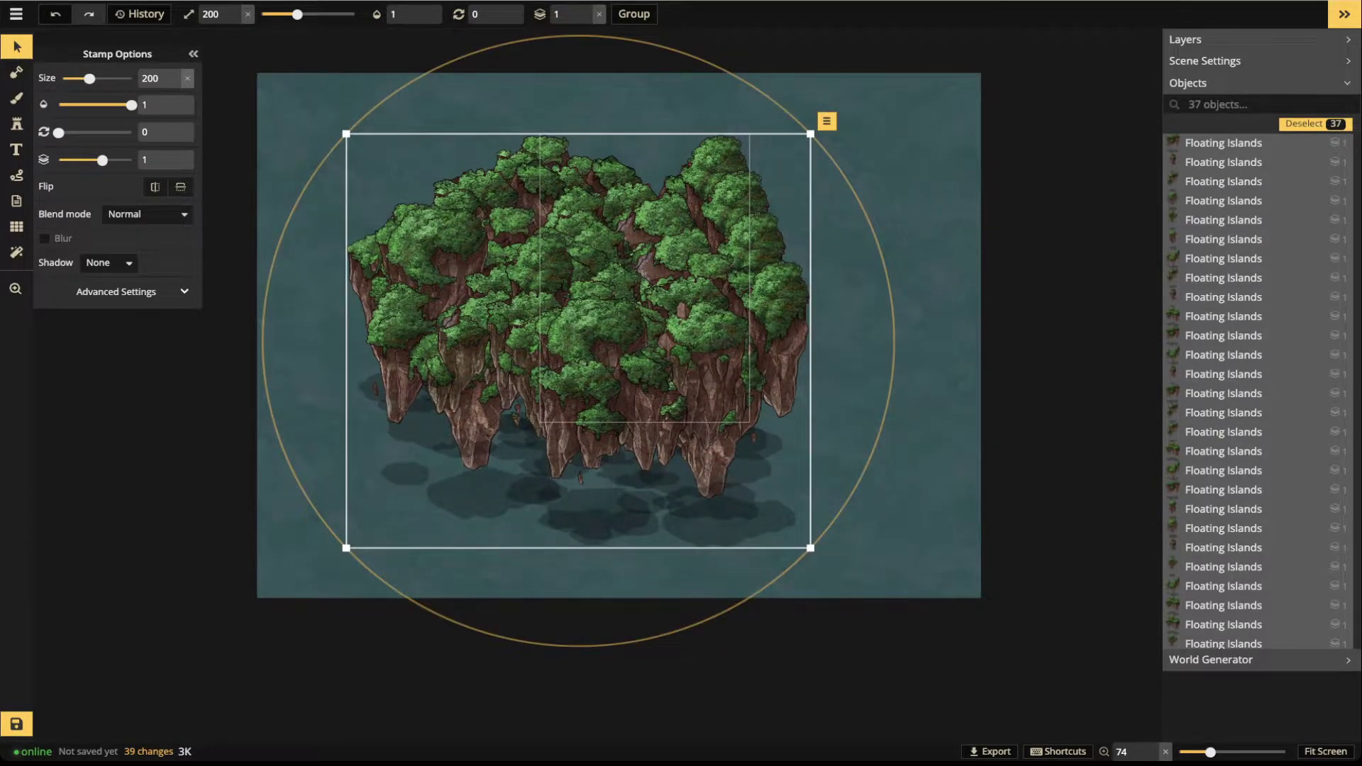
Shift a single island near the landmass's upper right slightly left, and recentre the whole set of stamps on the map
left_click_drag(663, 213, 617, 214)
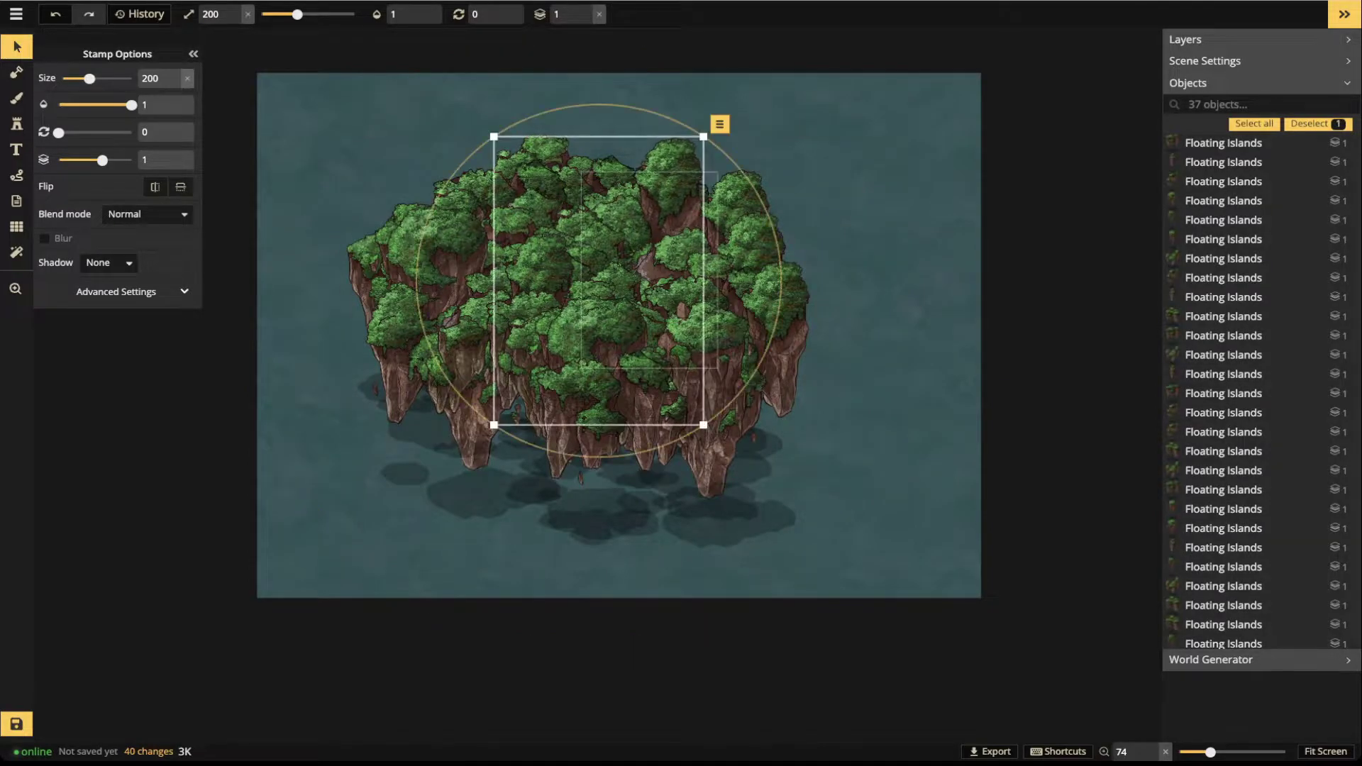
left_click(317, 107)
left_click_drag(292, 107, 931, 525)
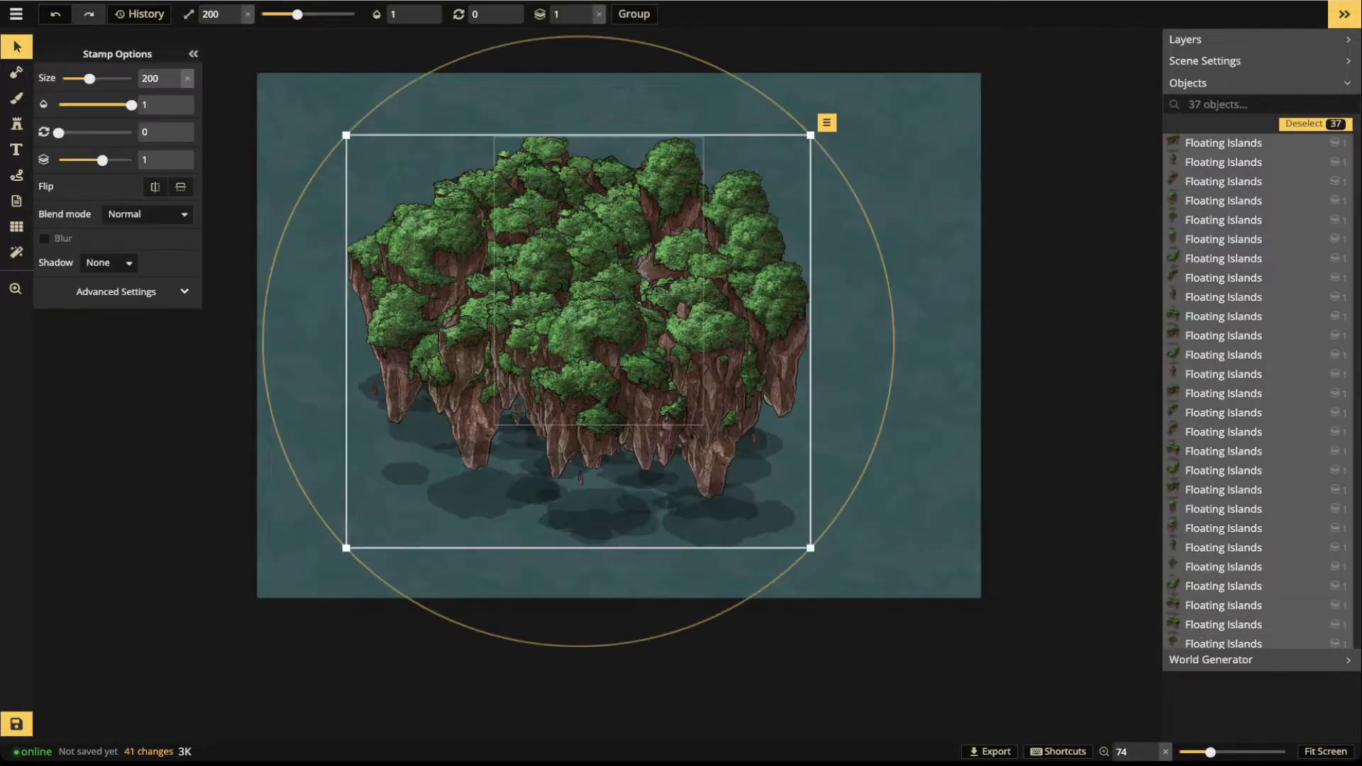
mouse_move(647, 261)
left_mouse_down()
mouse_move(763, 304)
mouse_move(725, 270)
mouse_move(654, 286)
left_mouse_up()
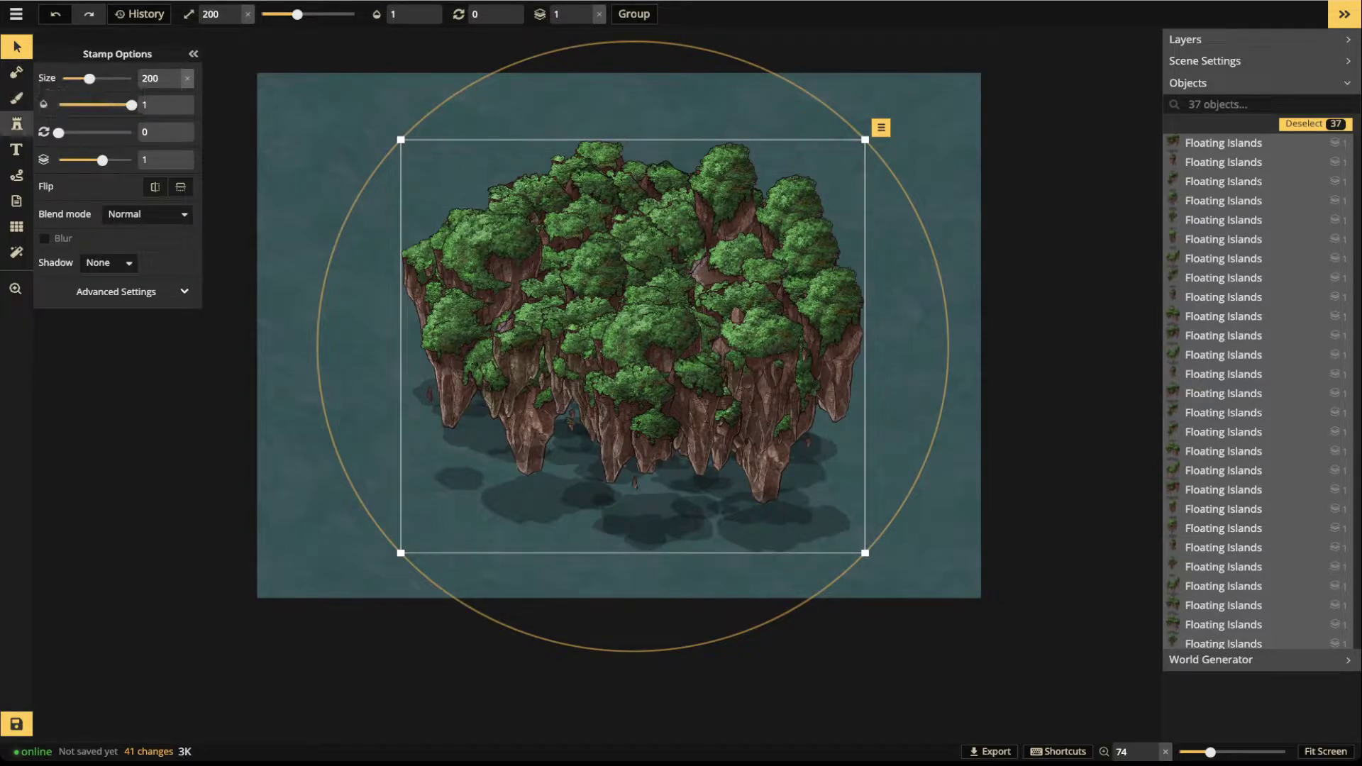
Find the Clipping Mask Soft Edge stamp by searching the catalog for "clipp" and place one on the upper middle of the landmass
key("s")
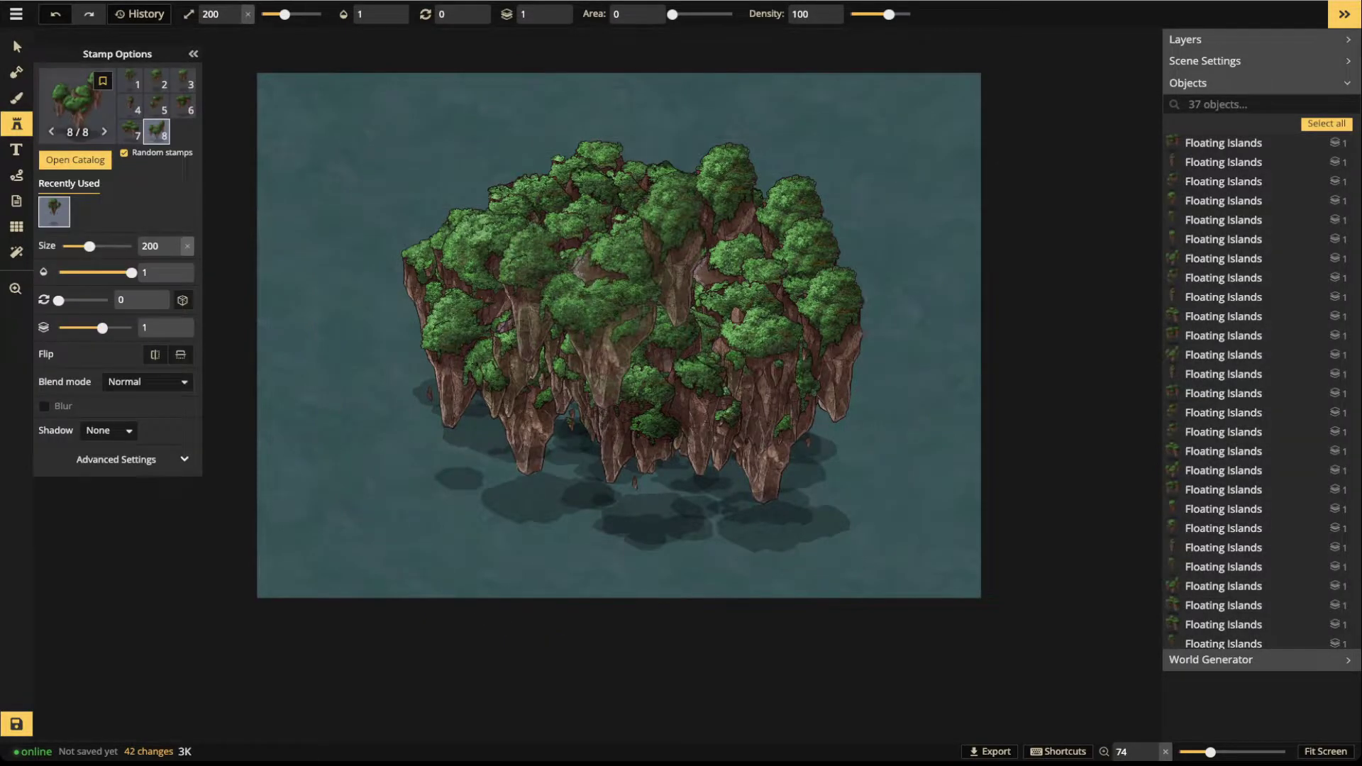
key("s")
key("ctrl+a")
type("clipp")
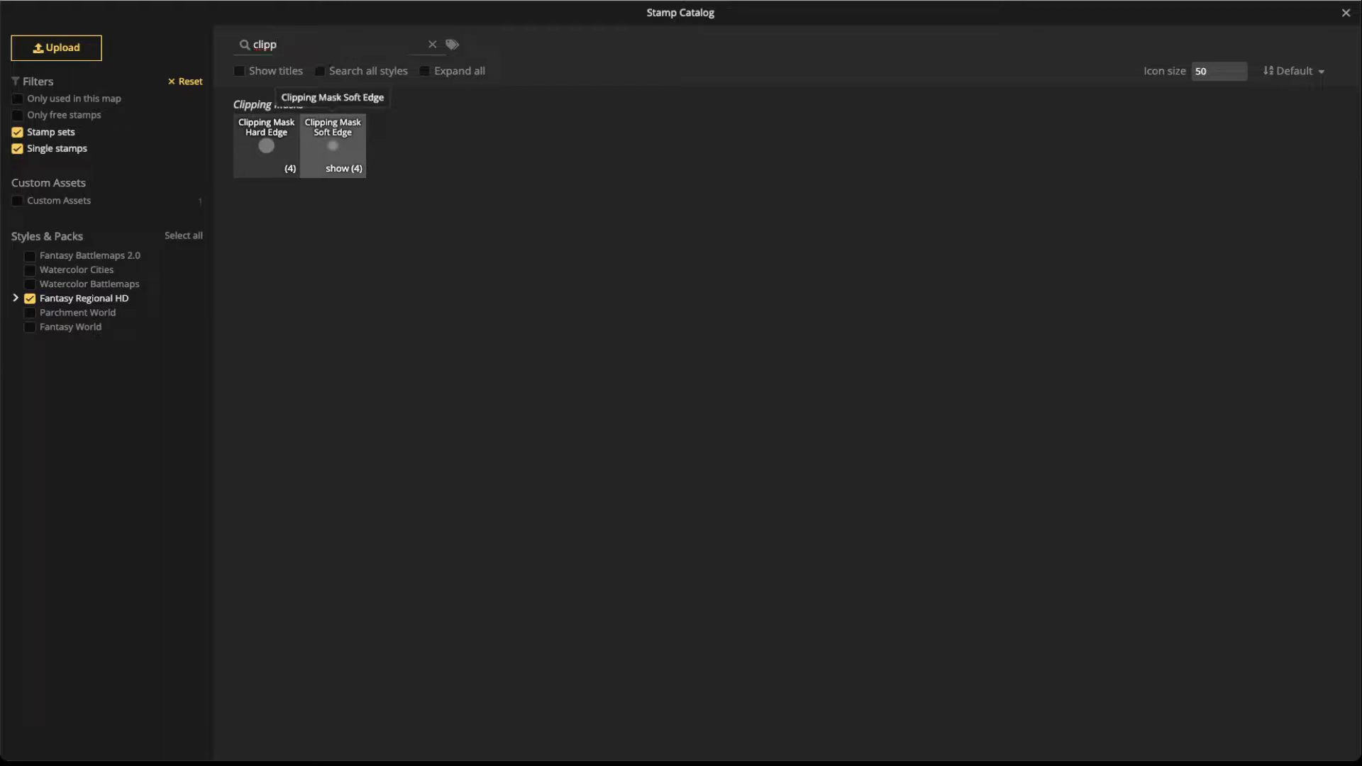
left_click(333, 145)
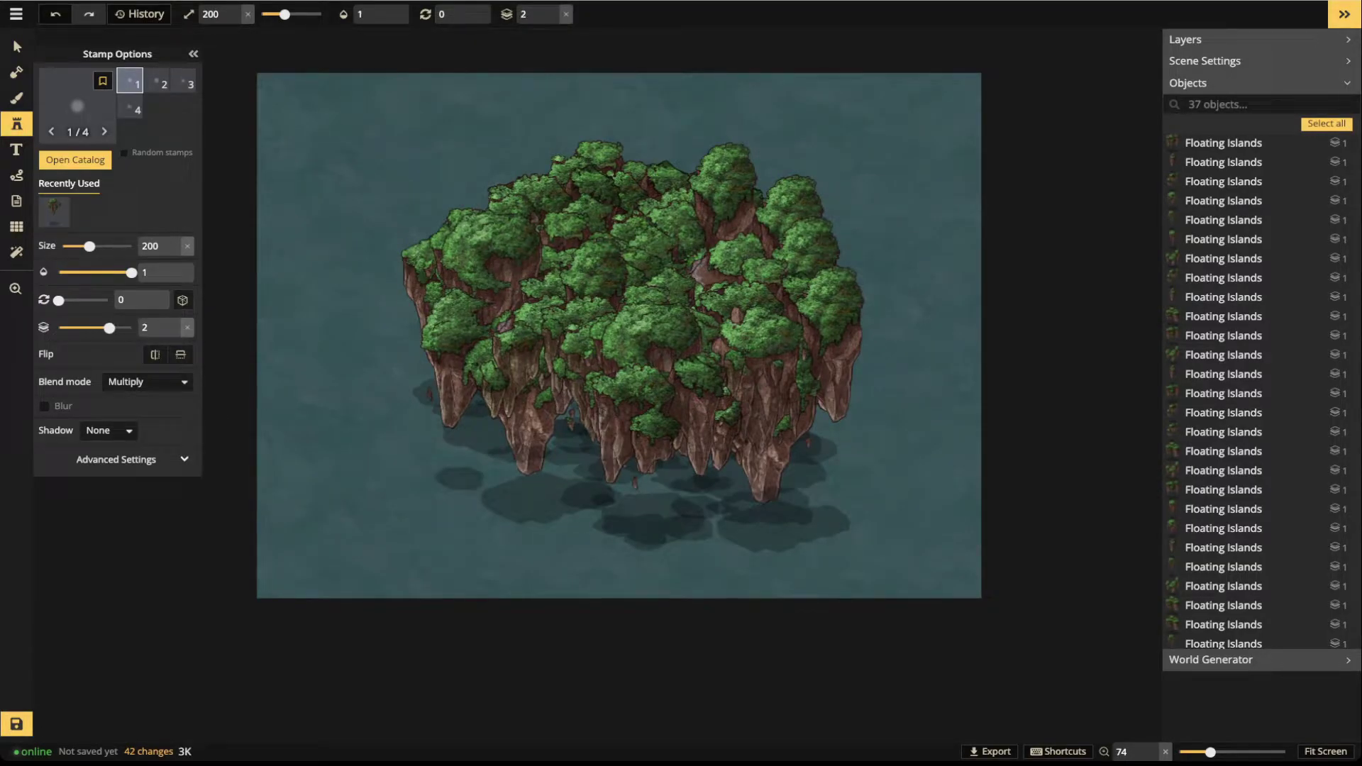
left_click(618, 254)
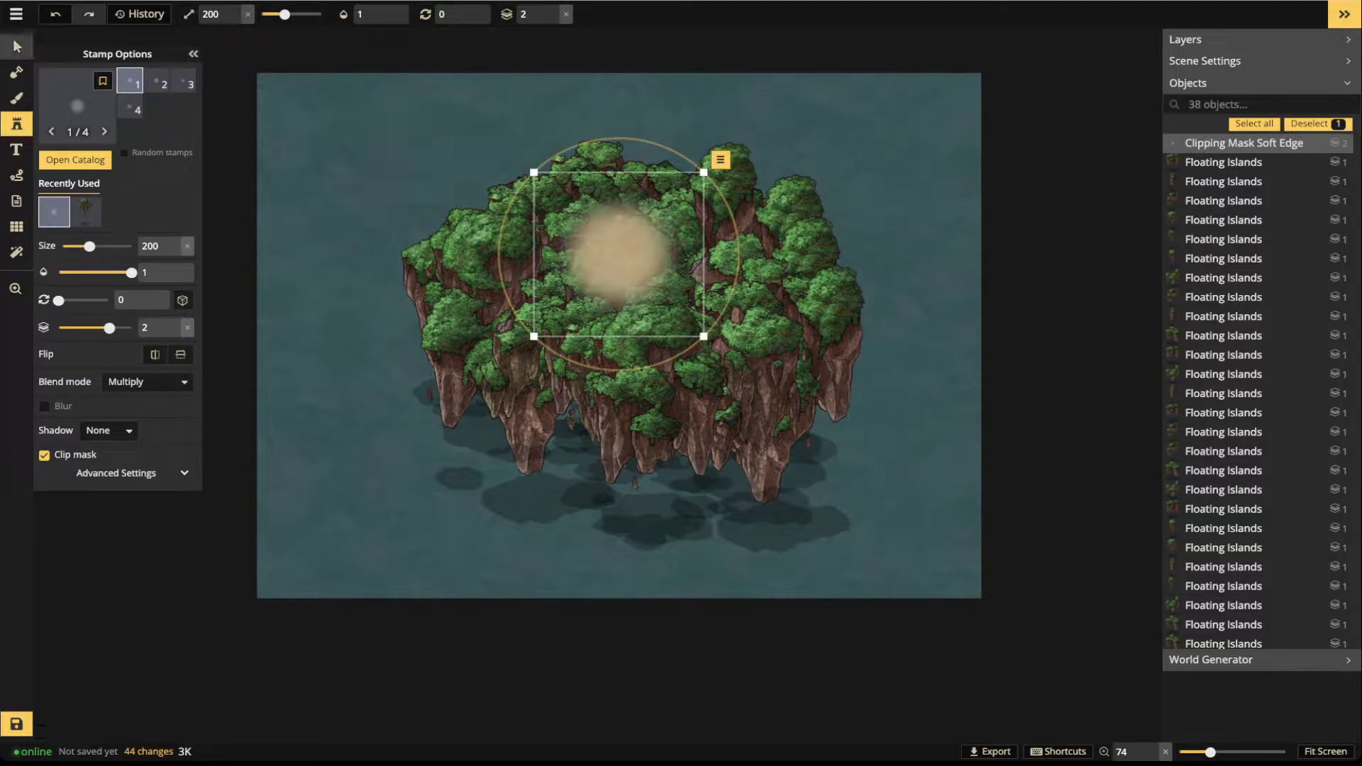
Enlarge the soft-edge clipping mask to size 288 and position it over the landmass's treetops
left_click(17, 46)
scroll(572, 271, "up", 3)
scroll(598, 261, "up", 2)
left_click_drag(745, 359, 845, 456)
left_click_drag(681, 298, 750, 308)
Add copies of the size 288 clipping mask across the landmass's top so they form one wide oval clearing
key("shift")
key("ctrl+d")
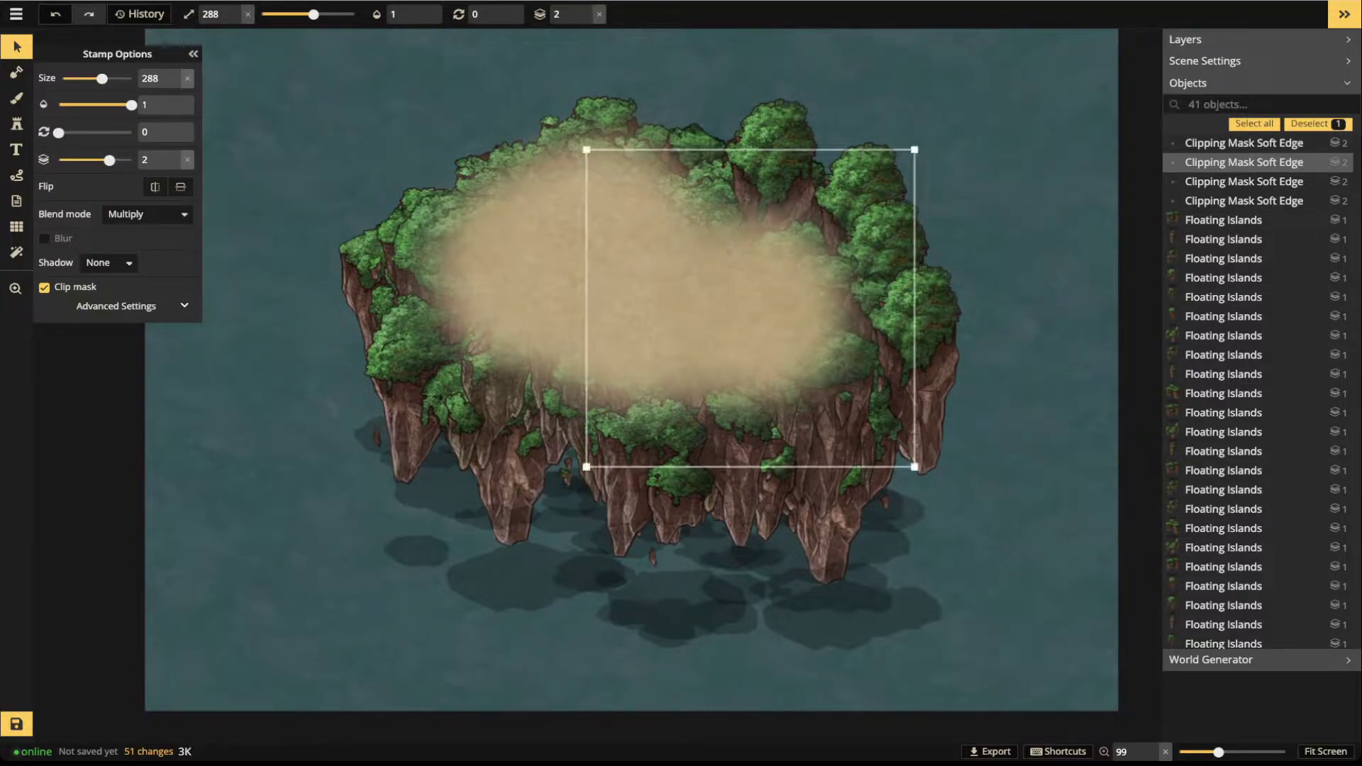
key("ctrl+v")
left_click_drag(802, 264, 815, 271)
key("ctrl+v")
left_click_drag(695, 235, 701, 249)
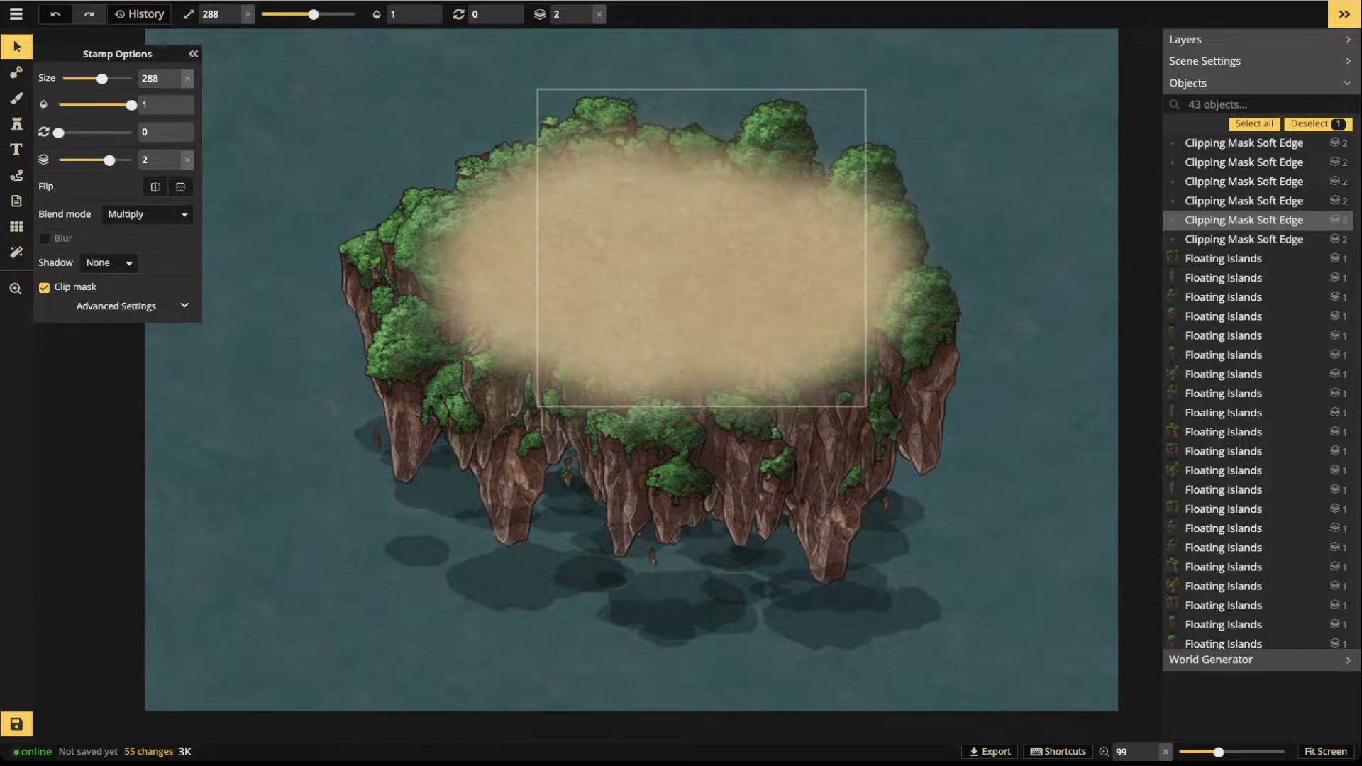
key("Escape")
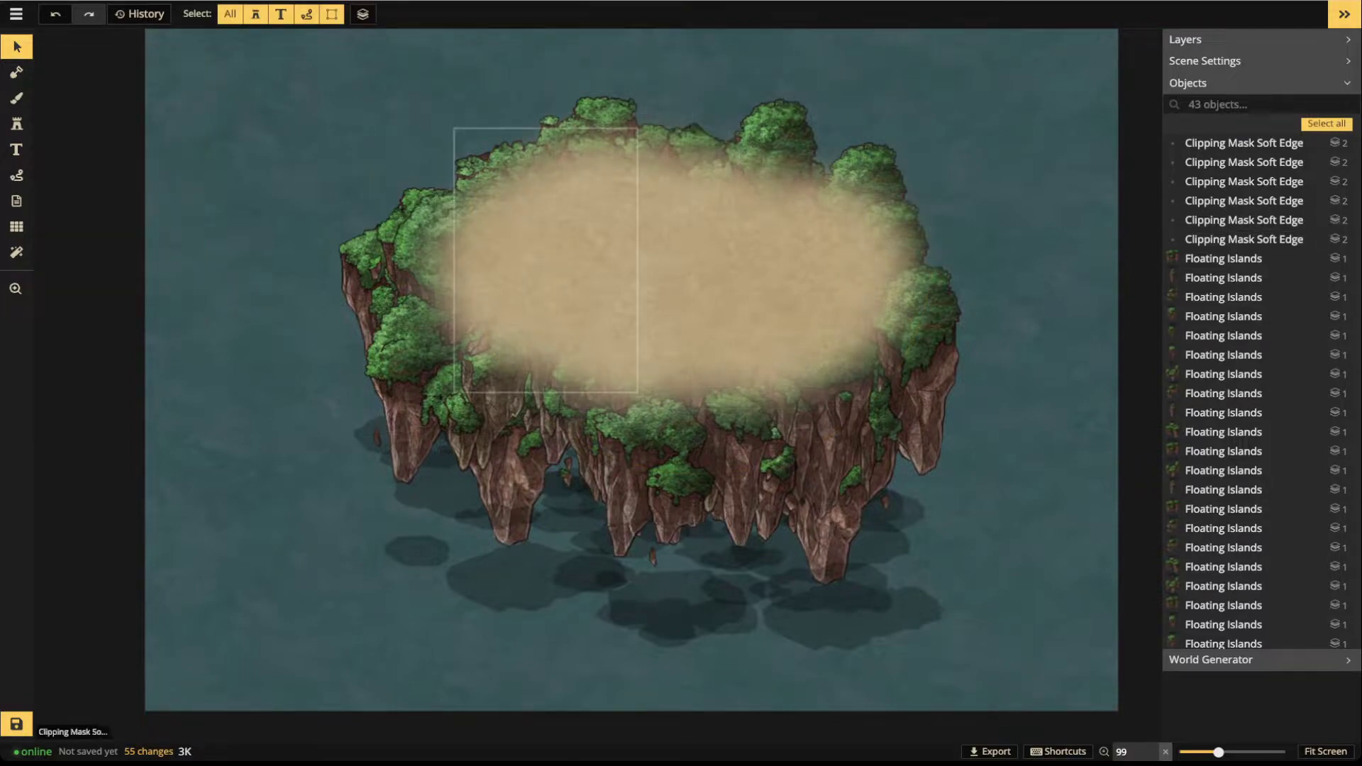
Add another copy of the clipping mask, reduce it to size 128, and place it at the clearing's left edge
key("ctrl+v")
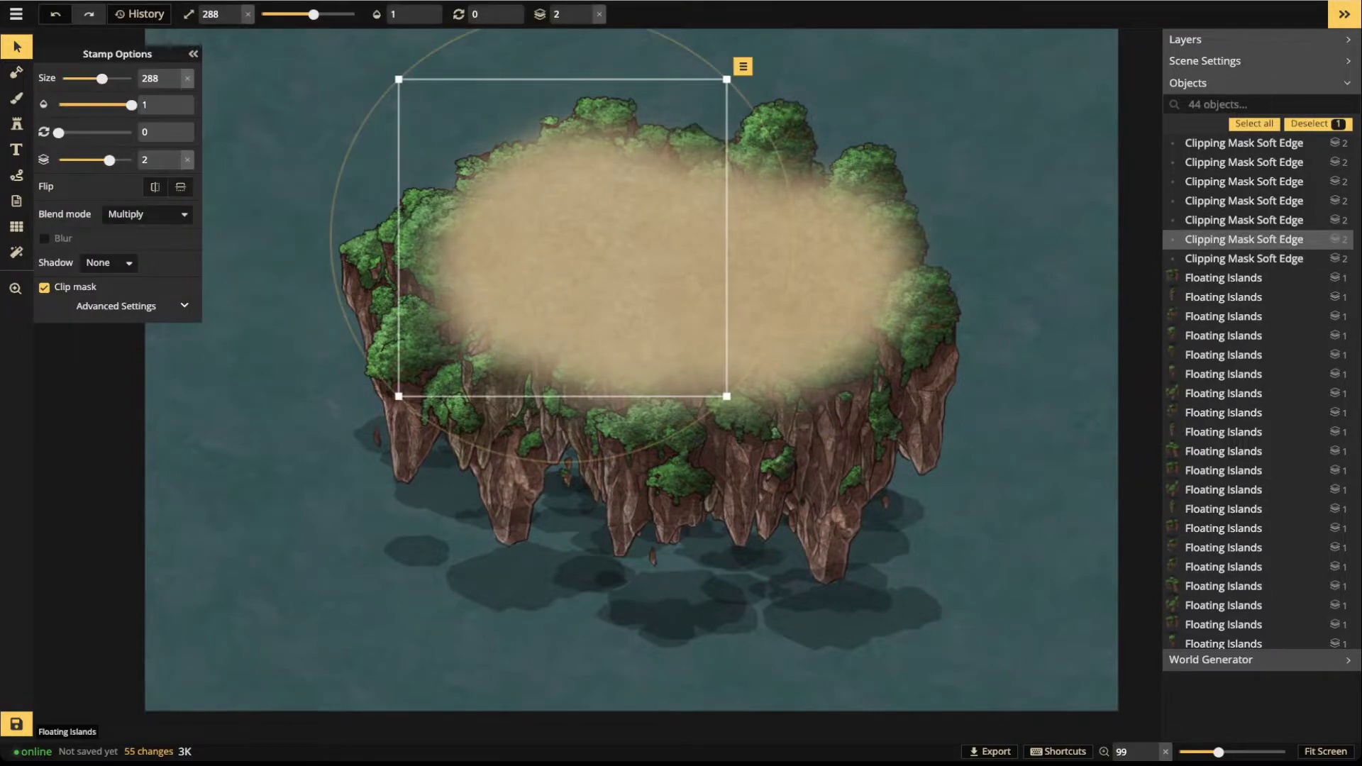
left_click_drag(399, 79, 473, 150)
left_click_drag(563, 237, 471, 245)
scroll(471, 245, "down", 5)
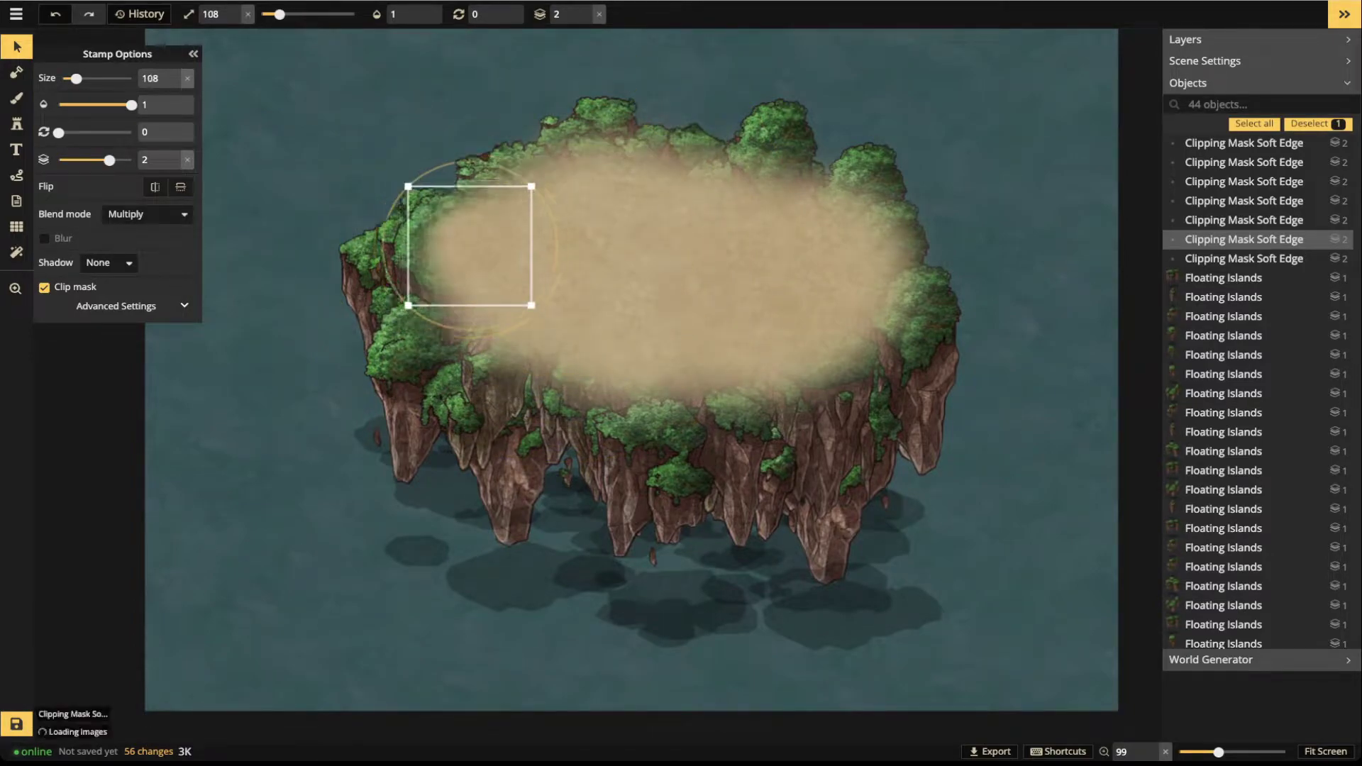
scroll(451, 243, "up", 2)
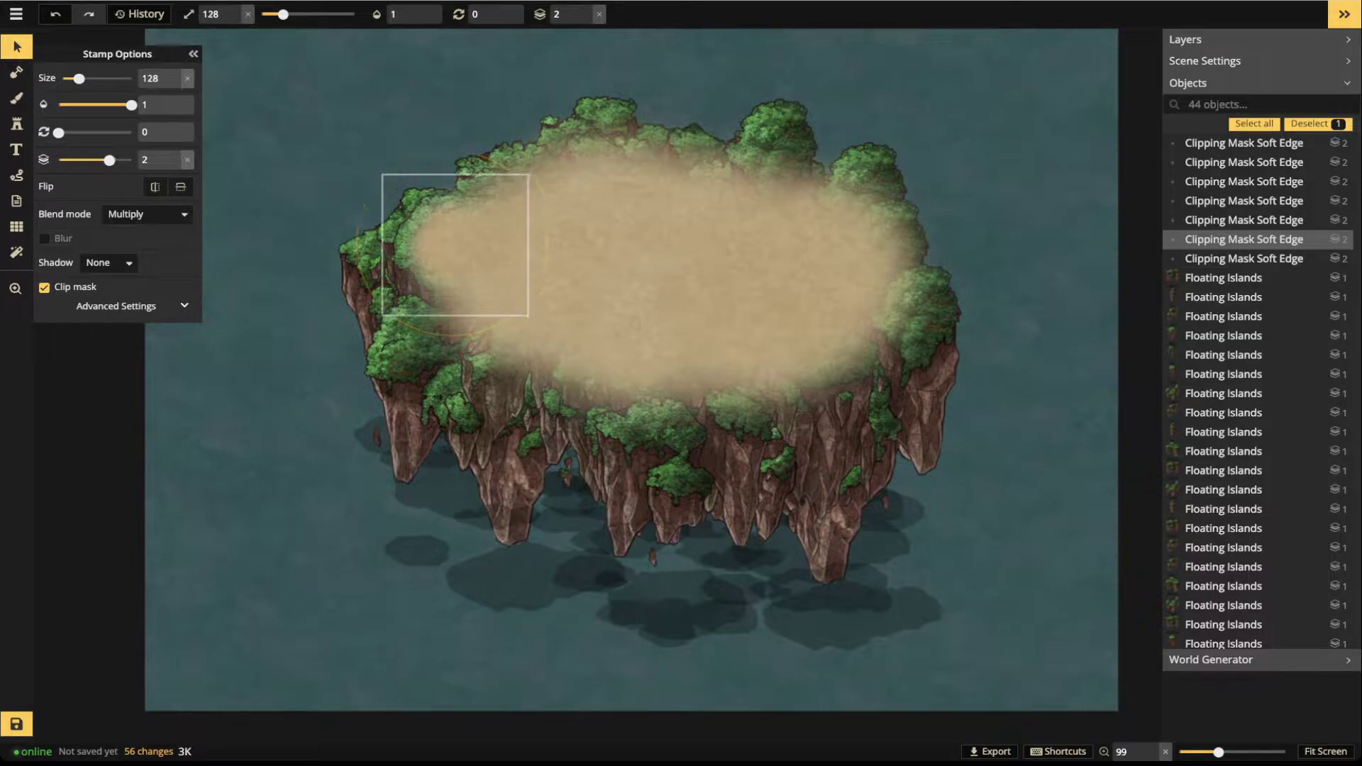
key("Escape")
Group all the island stamps and clipping masks, and move the group toward the left side of the map
scroll(248, 112, "down", 4)
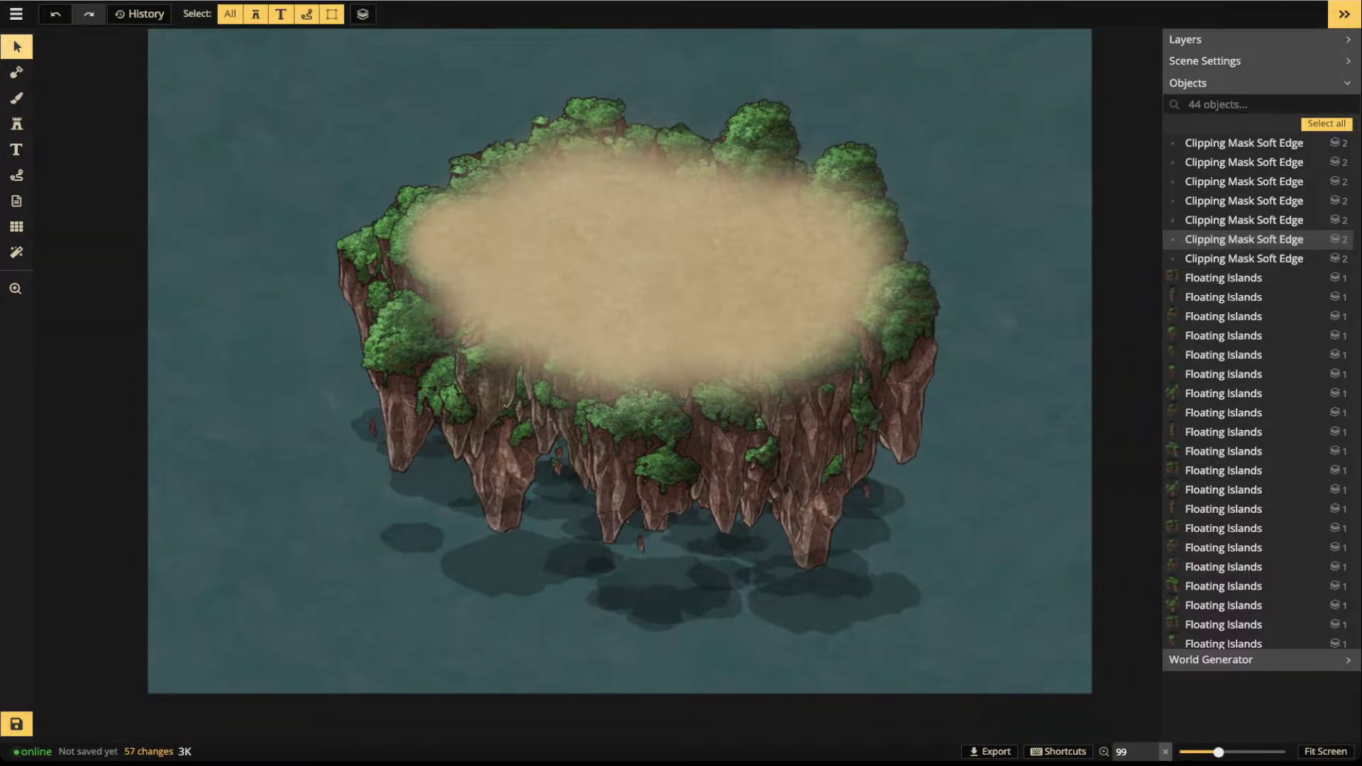
left_click_drag(222, 98, 949, 563)
left_click(634, 14)
left_click_drag(559, 302, 506, 306)
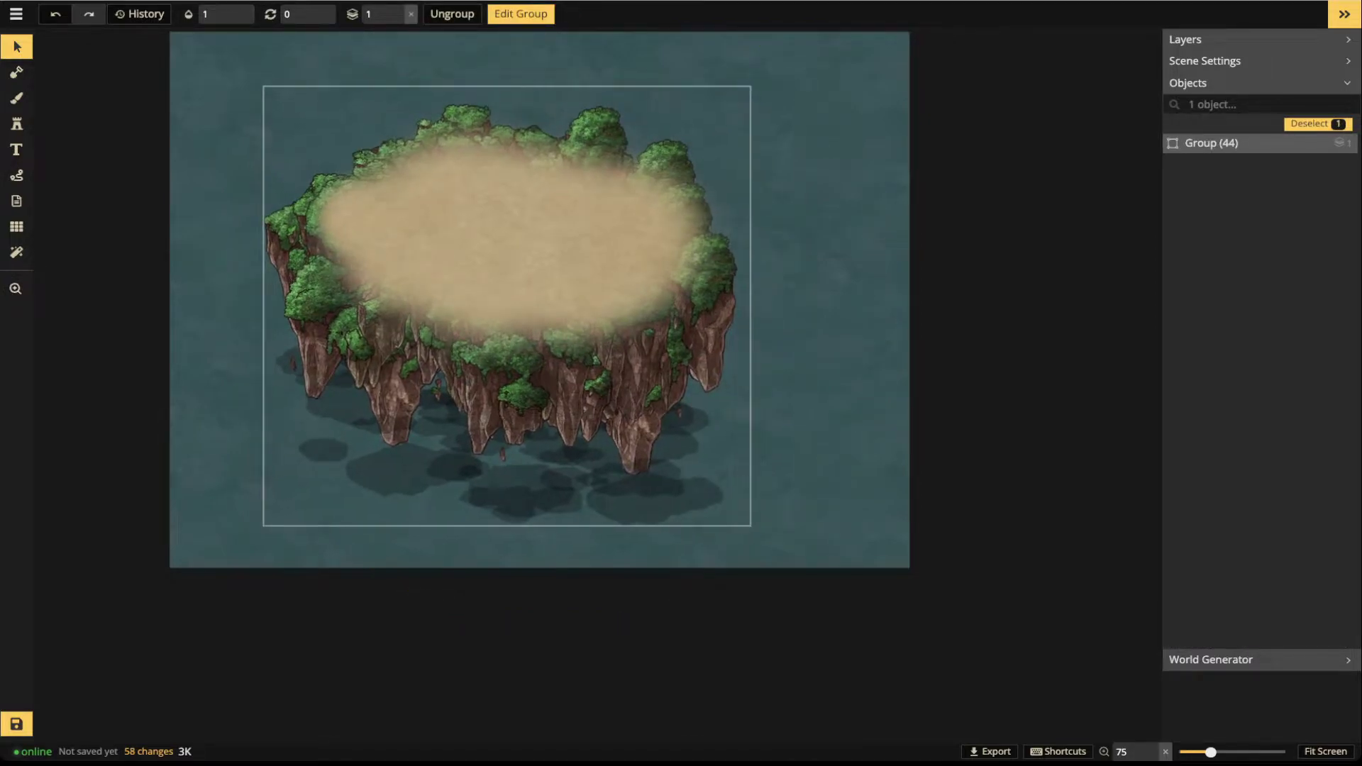
Enter the island group for editing and choose the bright yellow-green Fantasy Regional HD texture for the foreground brush
double_click(568, 235)
key("b")
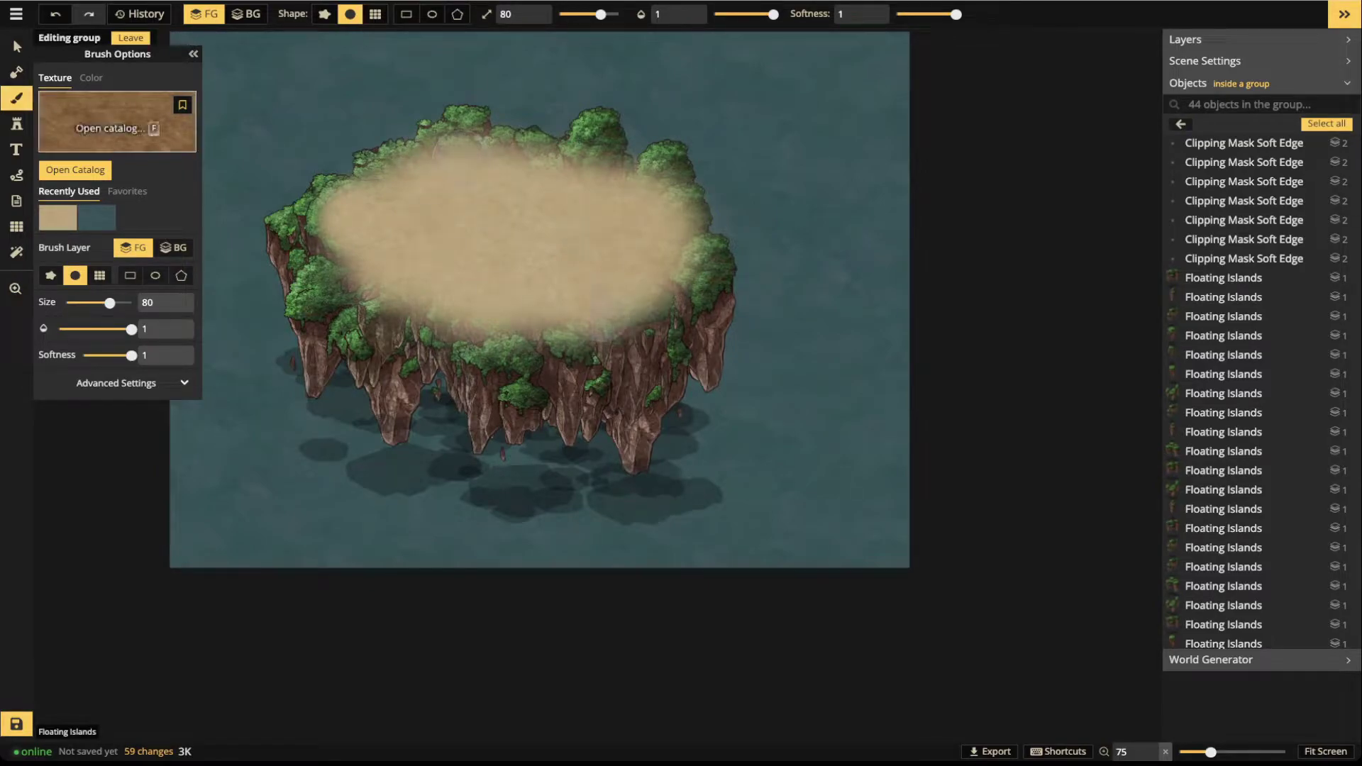
left_click(117, 122)
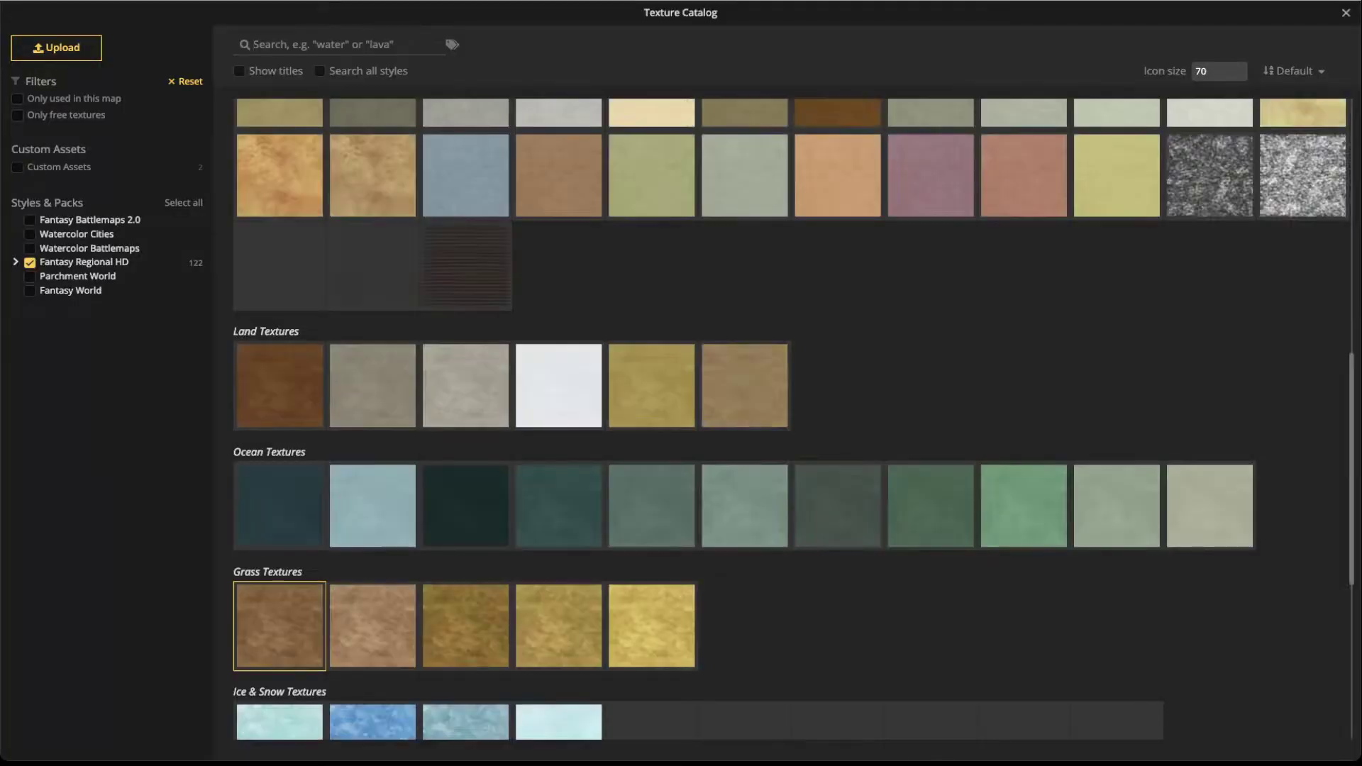
scroll(791, 425, "down", 5)
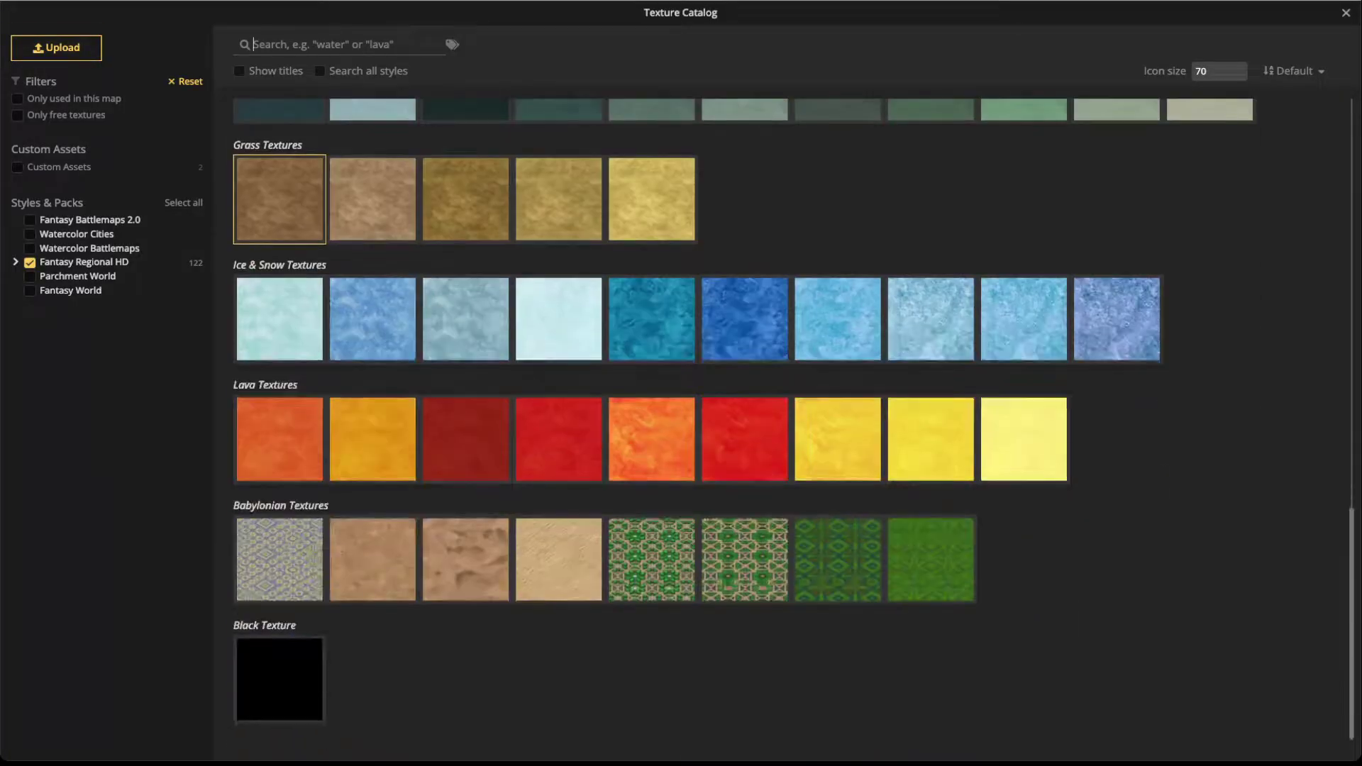
scroll(791, 418, "up", 7)
scroll(791, 419, "up", 7)
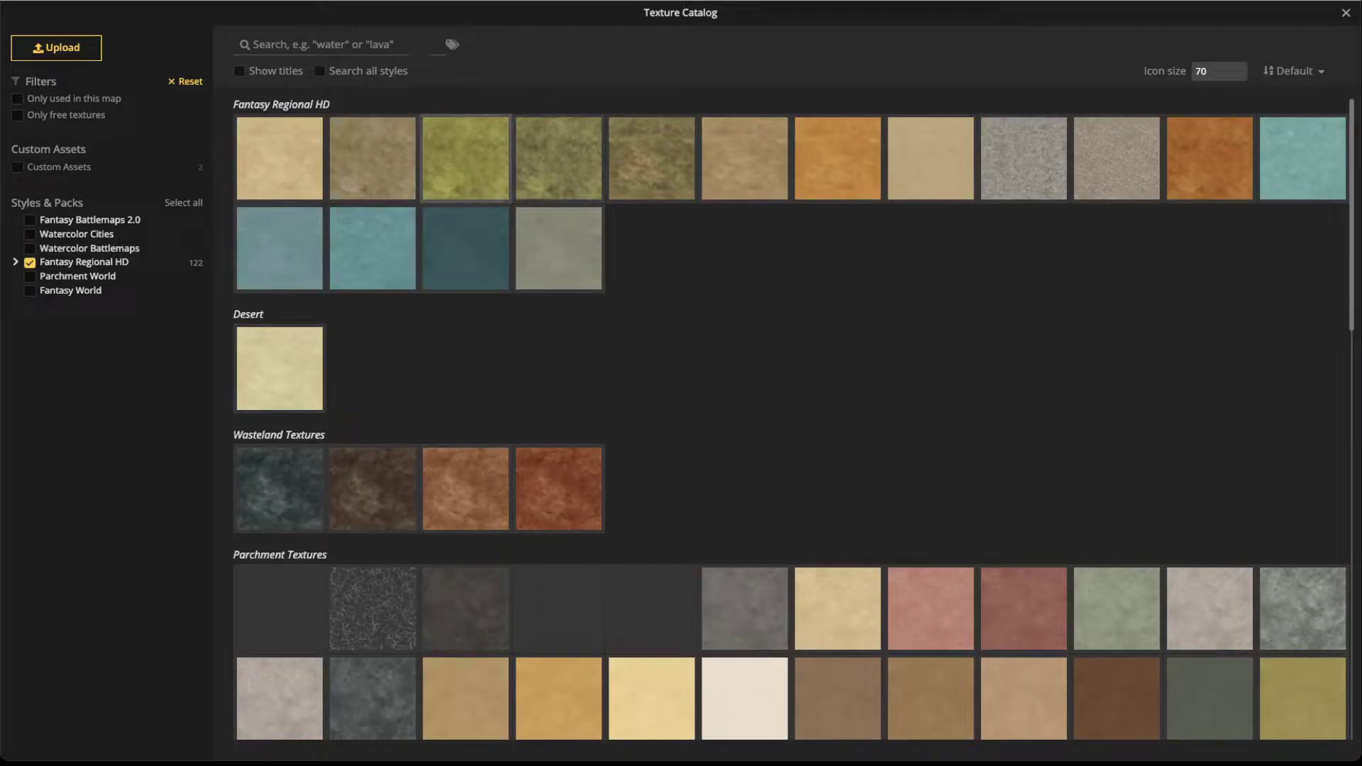
left_click(465, 158)
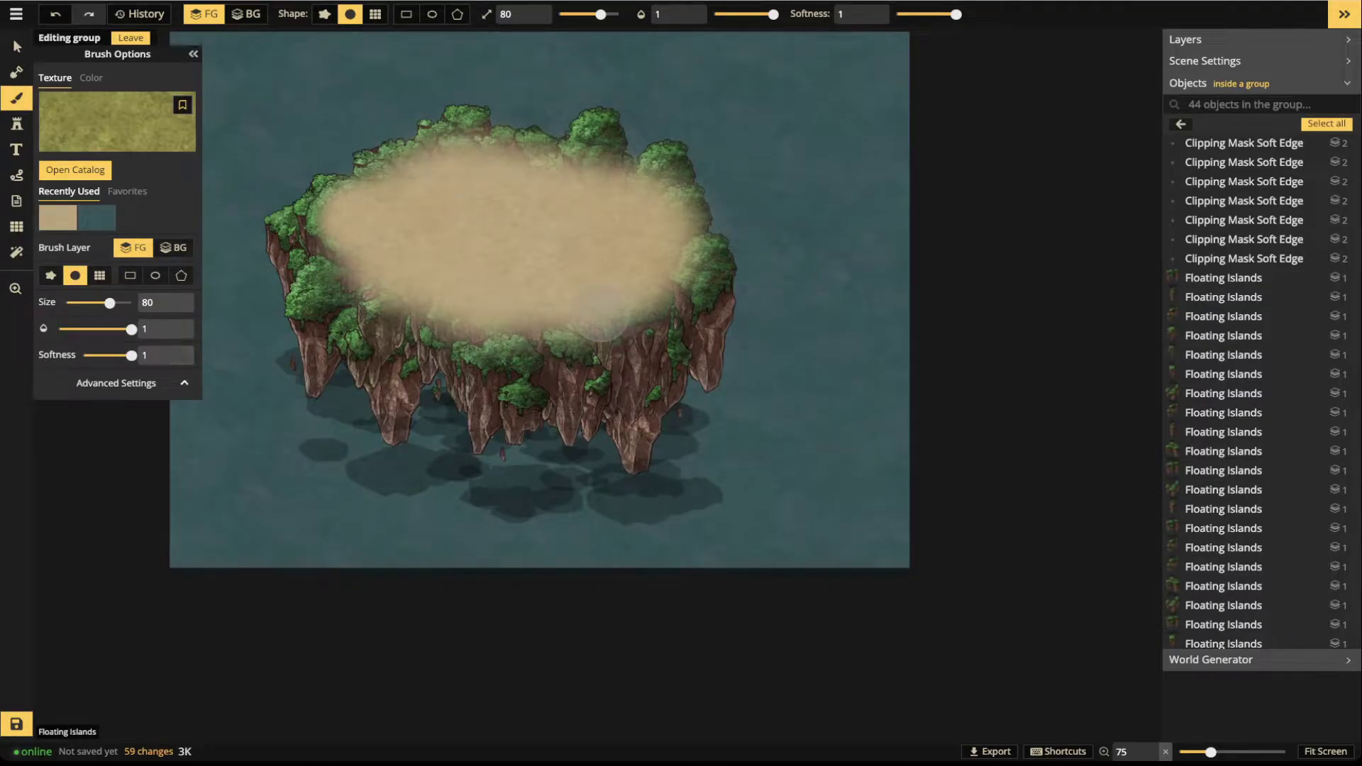
Set the brush texture's saturation filter to 200 and paint trial strokes over the upper part of the clearing
left_click(184, 383)
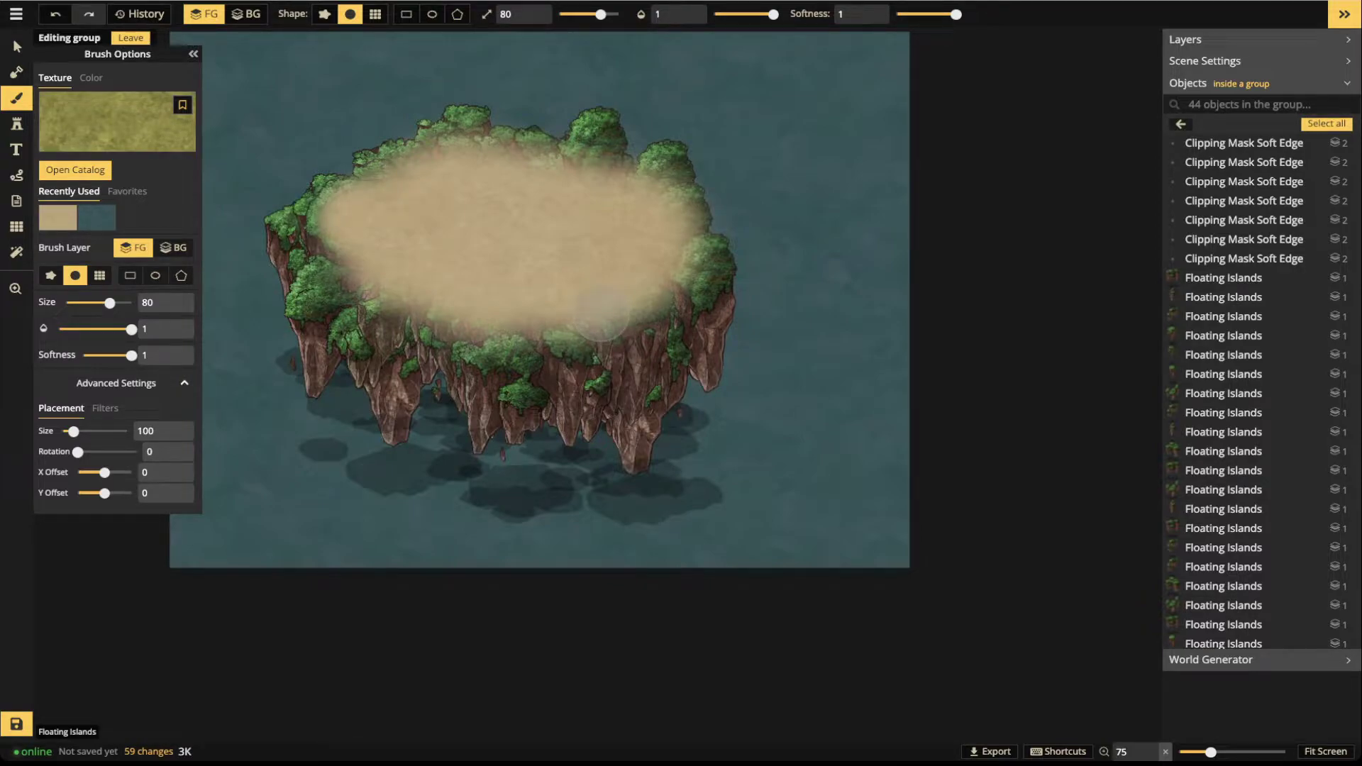
left_click(104, 408)
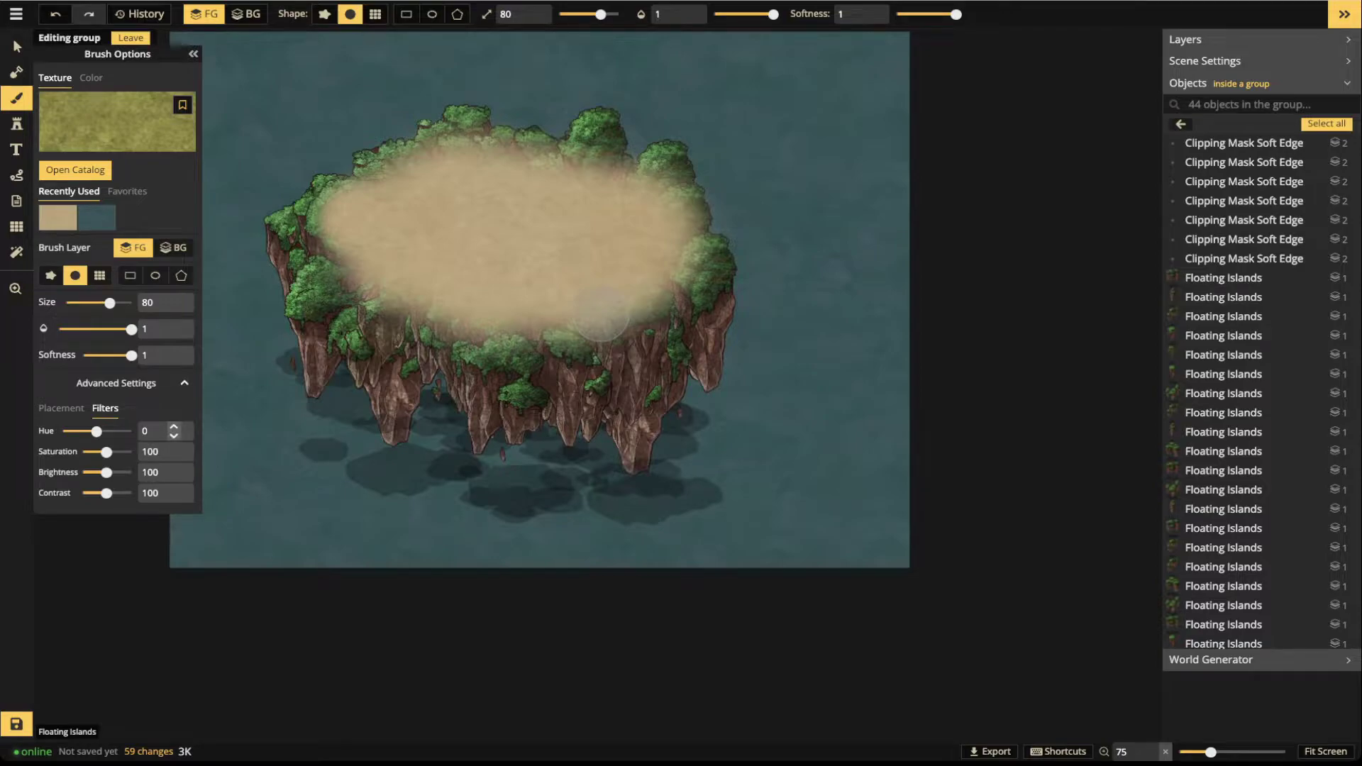
left_click_drag(106, 452, 142, 451)
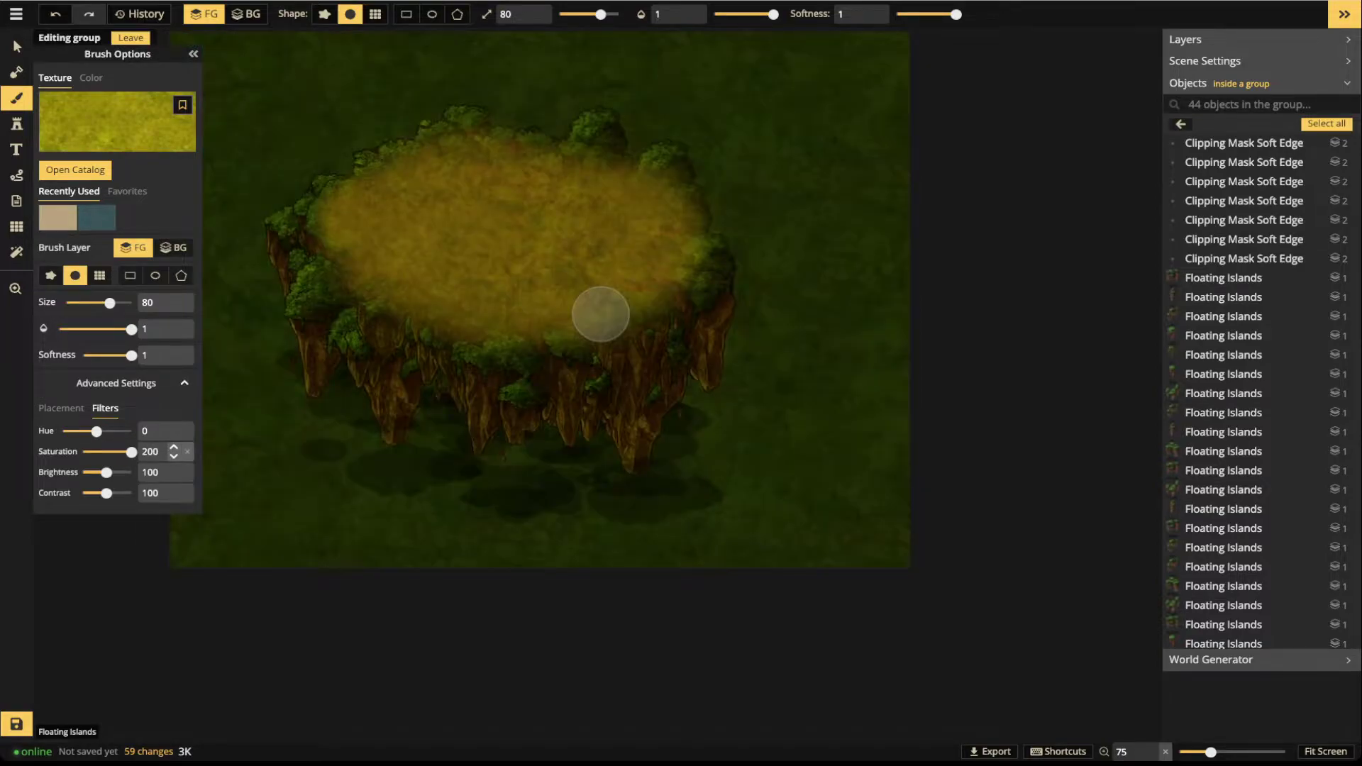
left_click(468, 209)
mouse_move(469, 170)
left_mouse_down()
mouse_move(411, 170)
mouse_move(534, 157)
left_mouse_up()
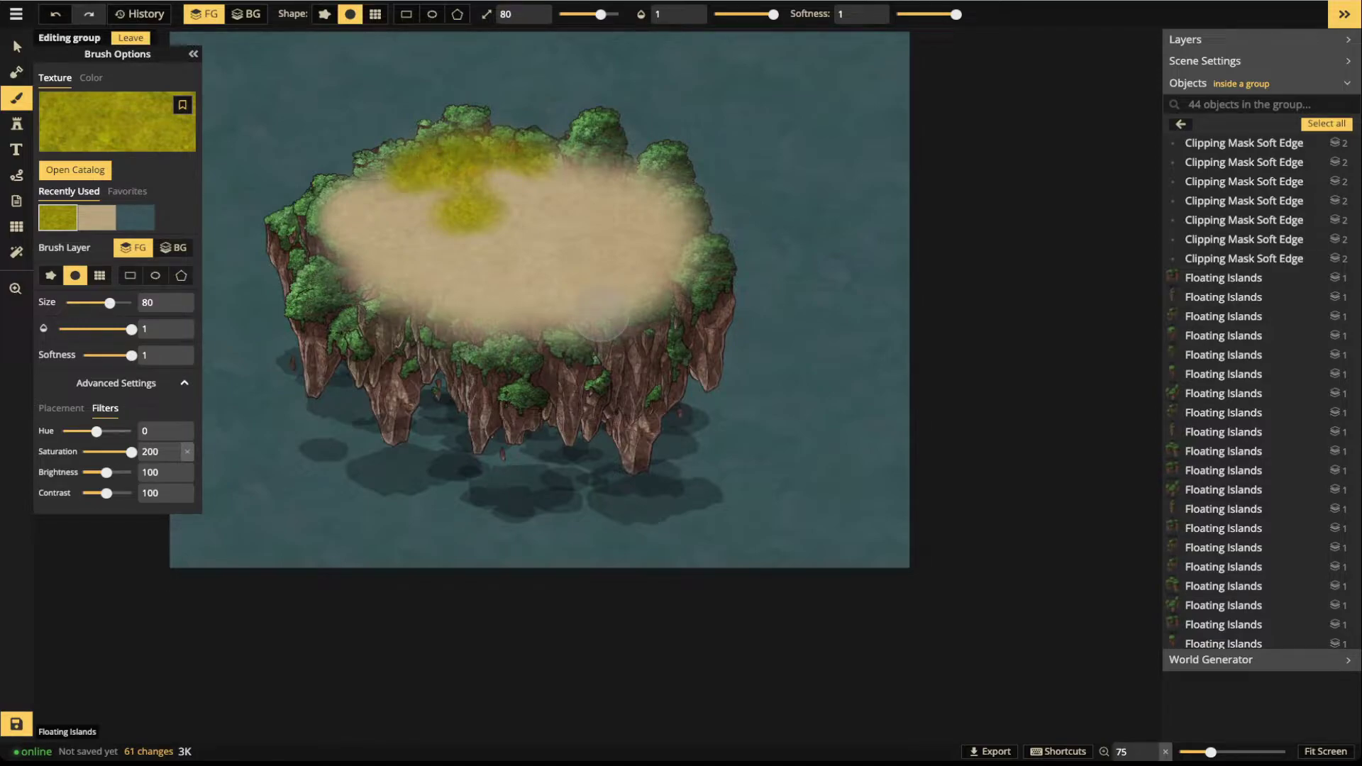
Set the brush's hue to 34, softness to 0 and size to 200, and paint the entire clearing bright green
left_click_drag(97, 431, 103, 431)
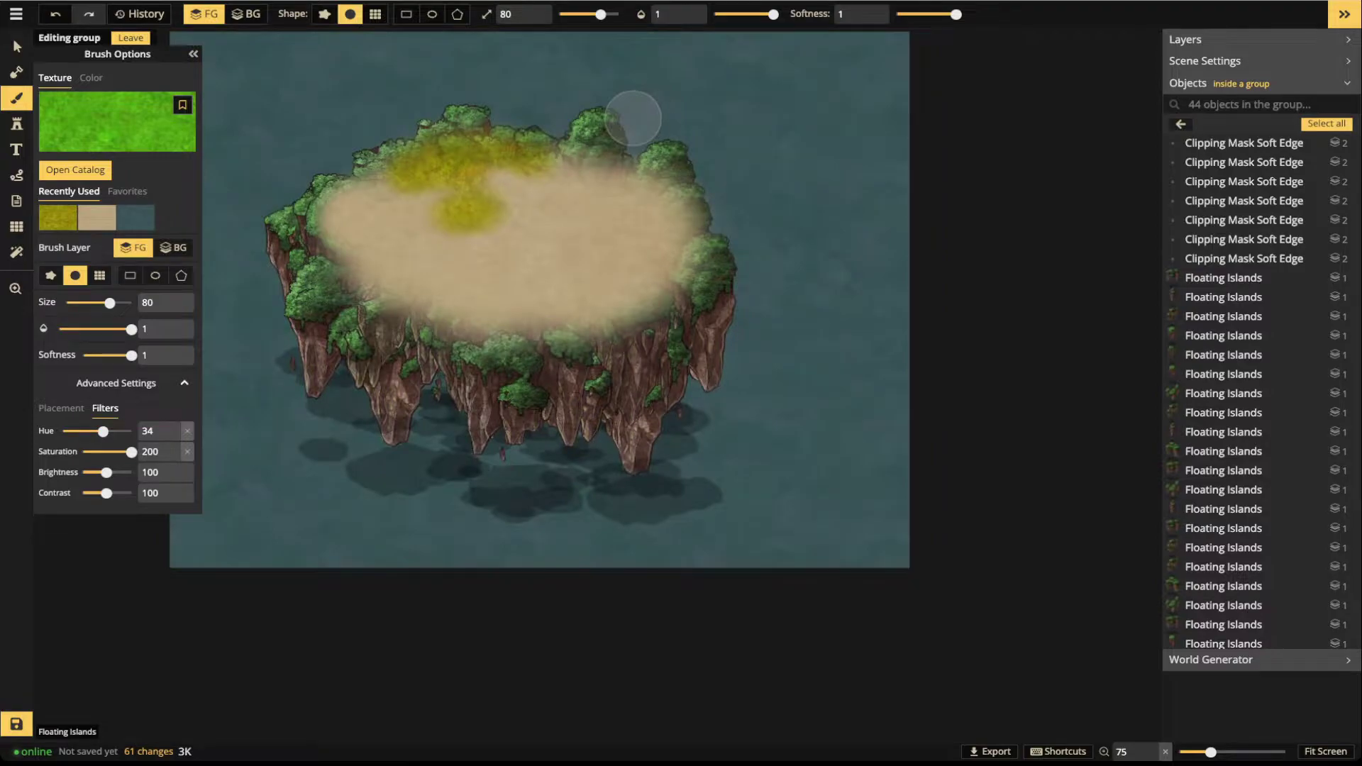
mouse_move(426, 152)
left_mouse_down()
mouse_move(404, 152)
mouse_move(678, 167)
left_mouse_up()
mouse_move(773, 14)
left_mouse_down()
mouse_move(745, 14)
mouse_move(773, 14)
left_mouse_up()
left_click_drag(957, 14, 896, 14)
left_click_drag(601, 14, 619, 14)
mouse_move(484, 166)
left_mouse_down()
mouse_move(402, 170)
mouse_move(258, 234)
mouse_move(461, 249)
mouse_move(754, 207)
left_mouse_up()
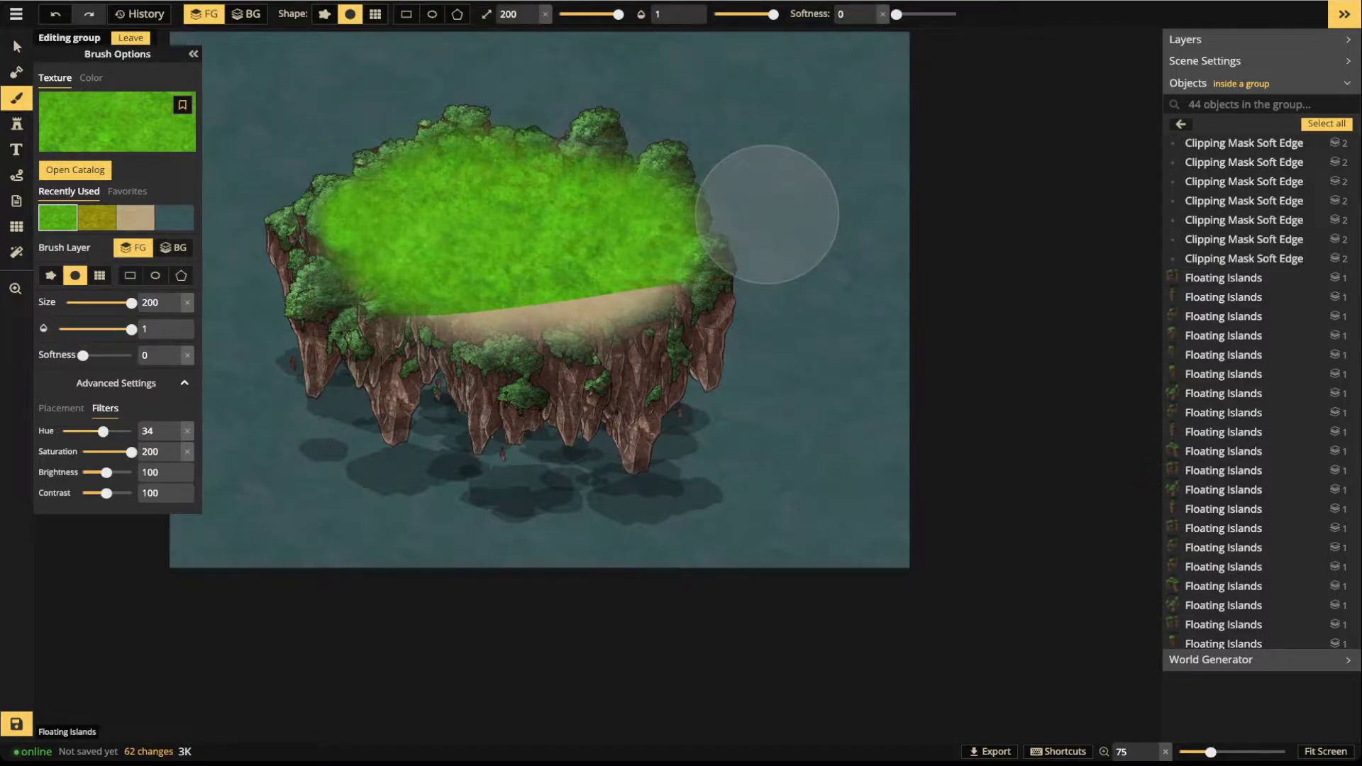
mouse_move(677, 313)
left_mouse_down()
mouse_move(566, 338)
mouse_move(264, 284)
left_mouse_up()
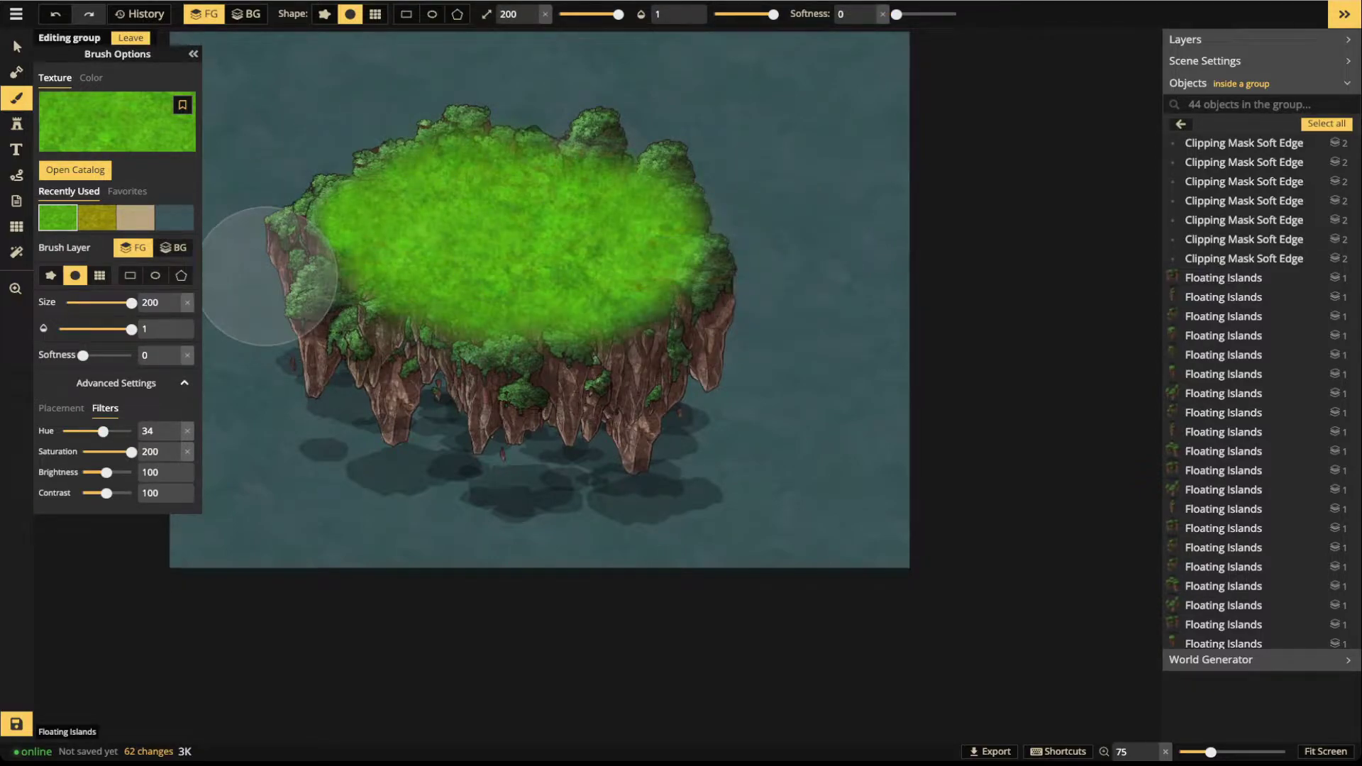
Leave the island group and nudge the whole group slightly to the right on the map
left_click(16, 46)
scroll(312, 106, "down", 1)
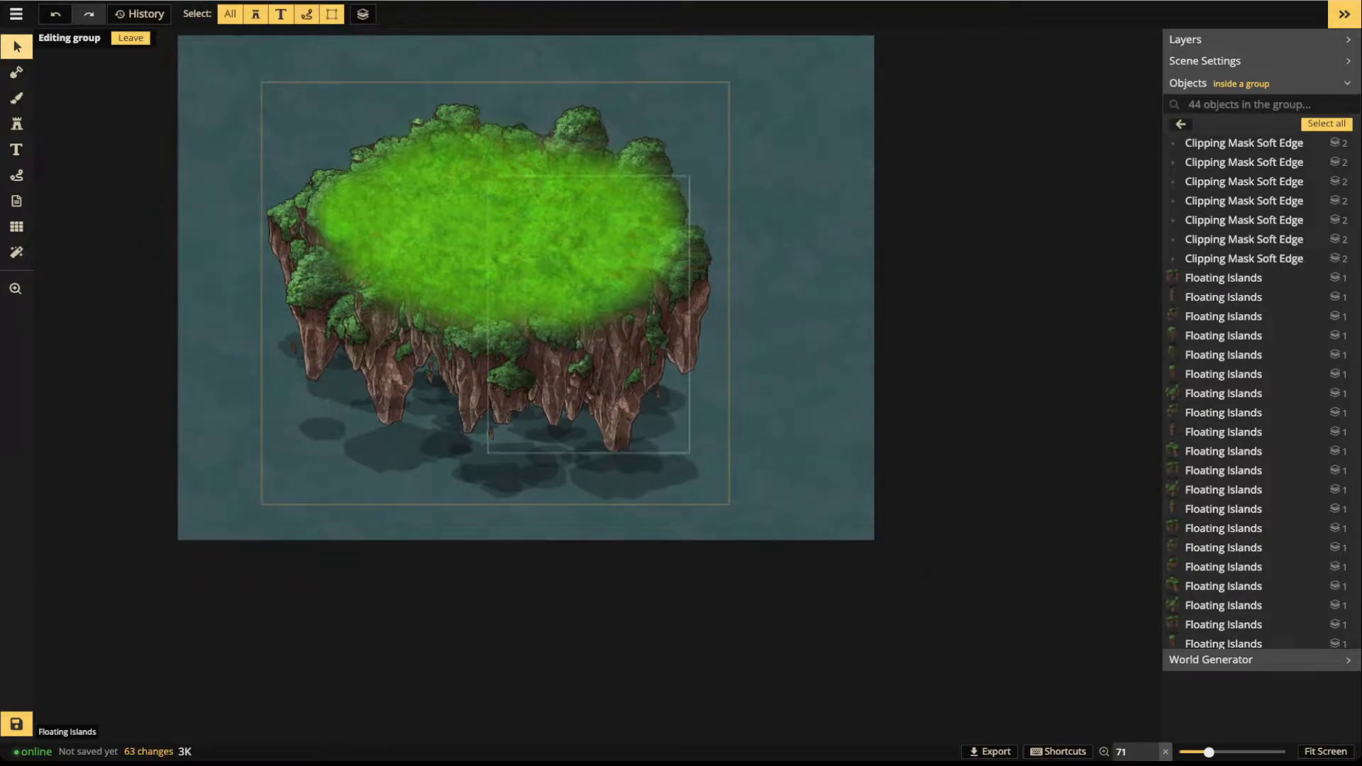
scroll(427, 360, "up", 2)
scroll(427, 359, "up", 2)
left_click_drag(427, 359, 510, 445)
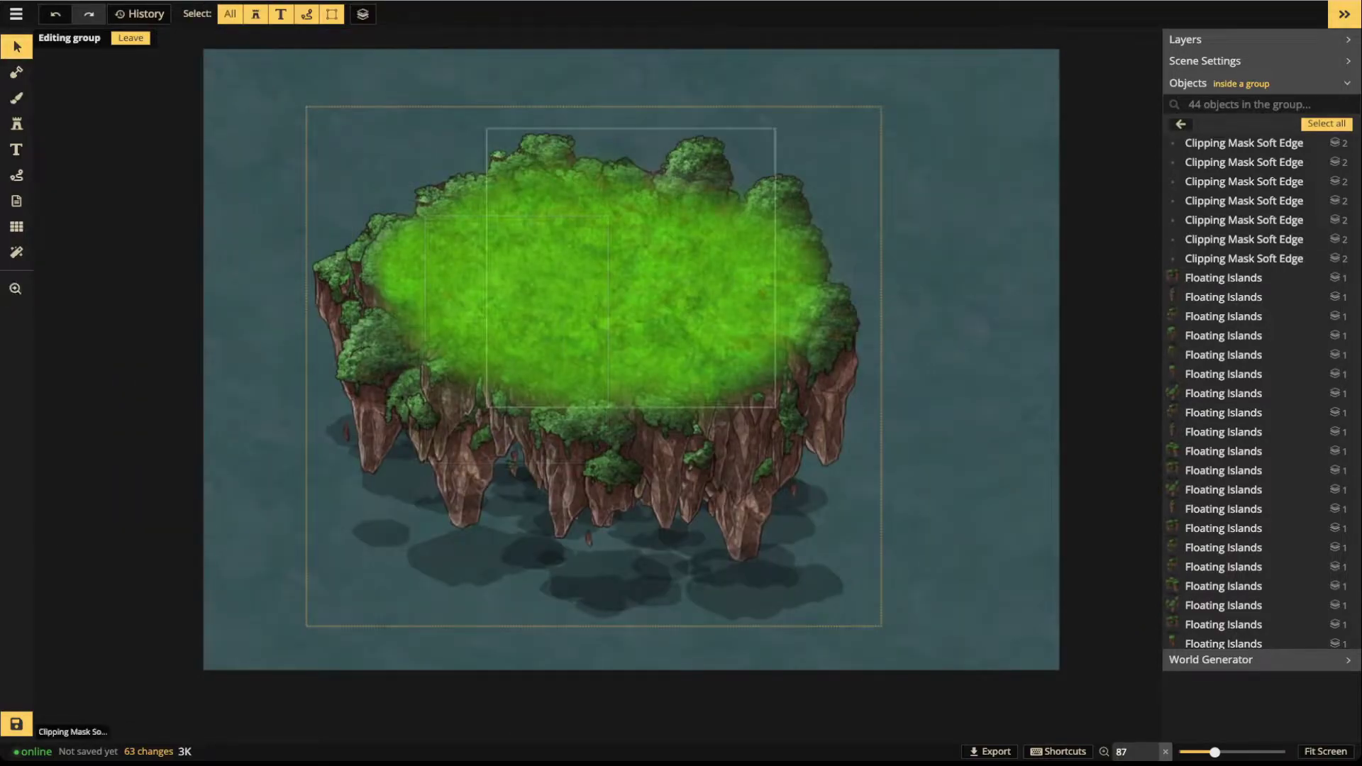
key("Escape")
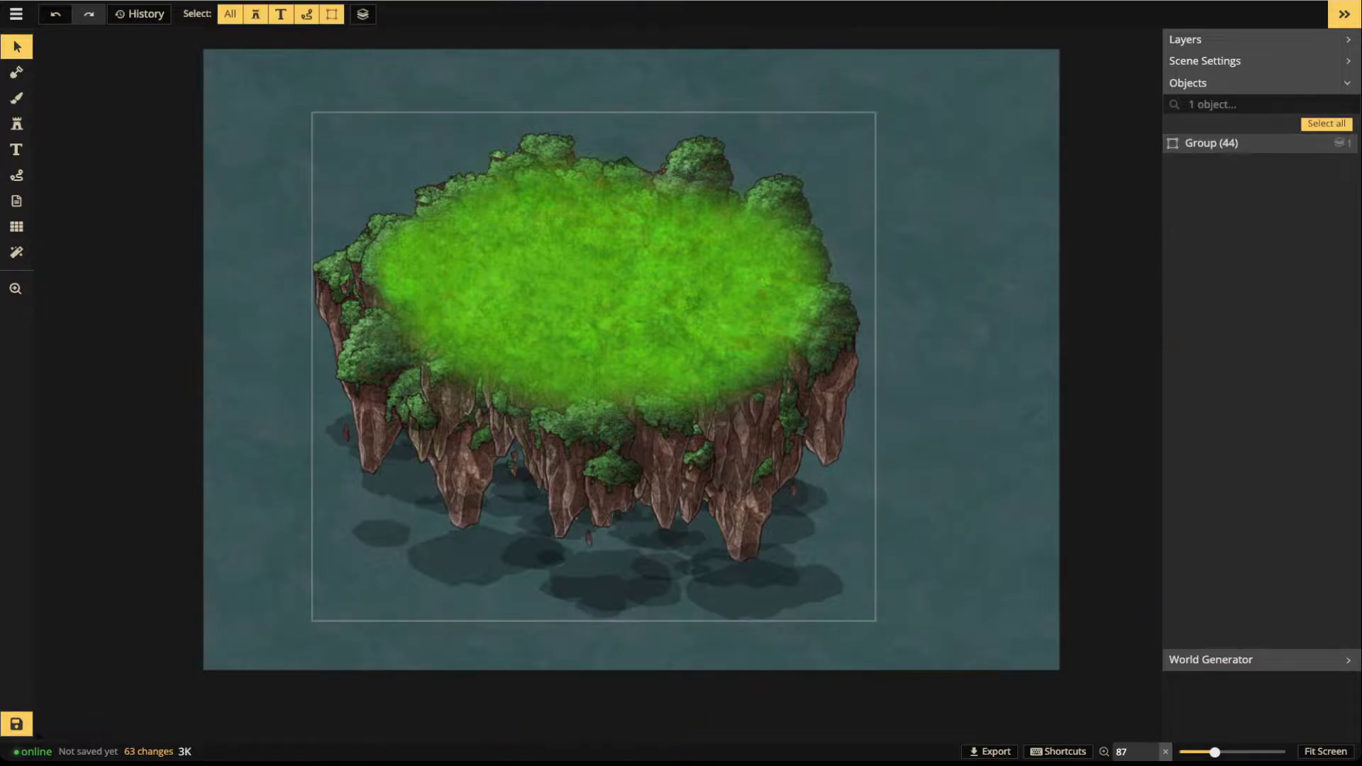
left_click(596, 298)
mouse_move(596, 297)
left_mouse_down()
mouse_move(622, 292)
mouse_move(602, 289)
mouse_move(577, 384)
left_mouse_up()
scroll(593, 301, "down", 2)
Search the stamp catalog for karst, choose the Karsts set for stamping, and enable random stamps
left_click(16, 124)
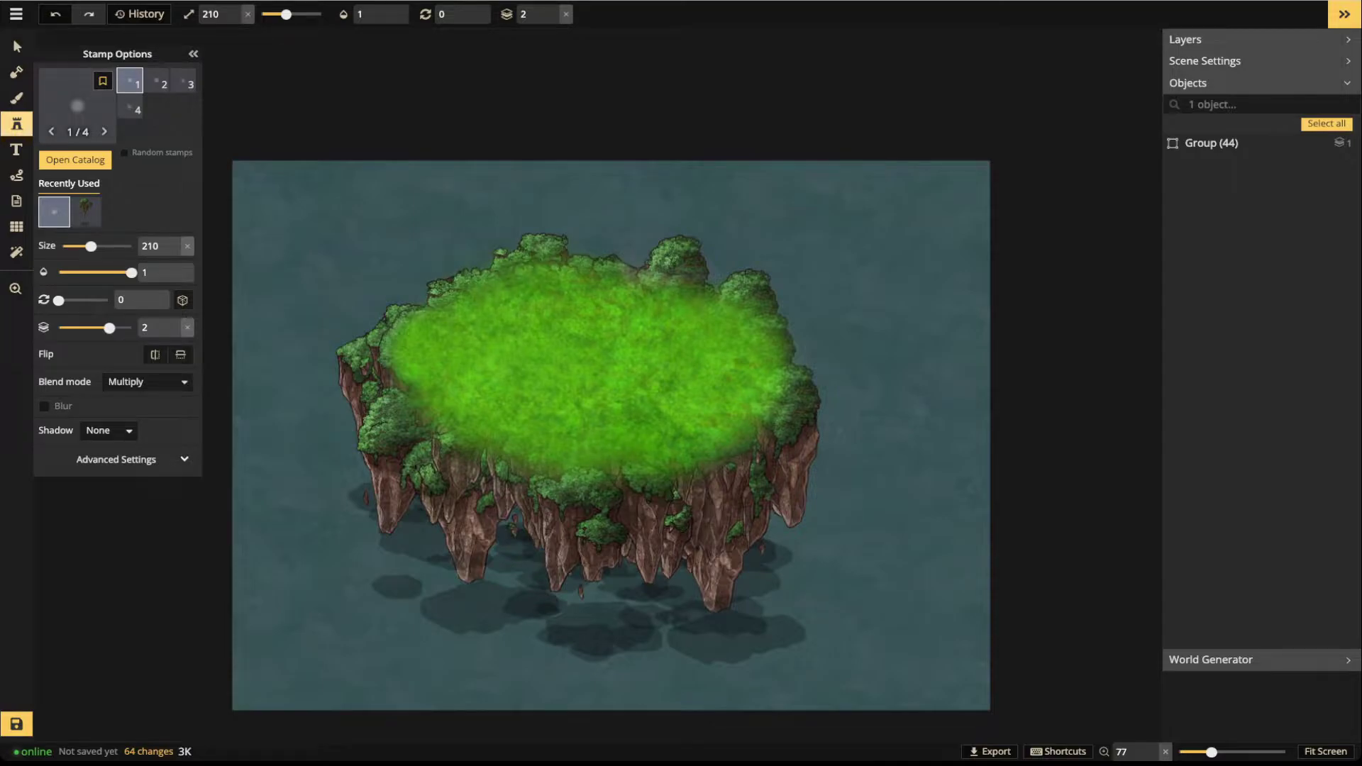
left_click(16, 47)
scroll(490, 514, "up", 2)
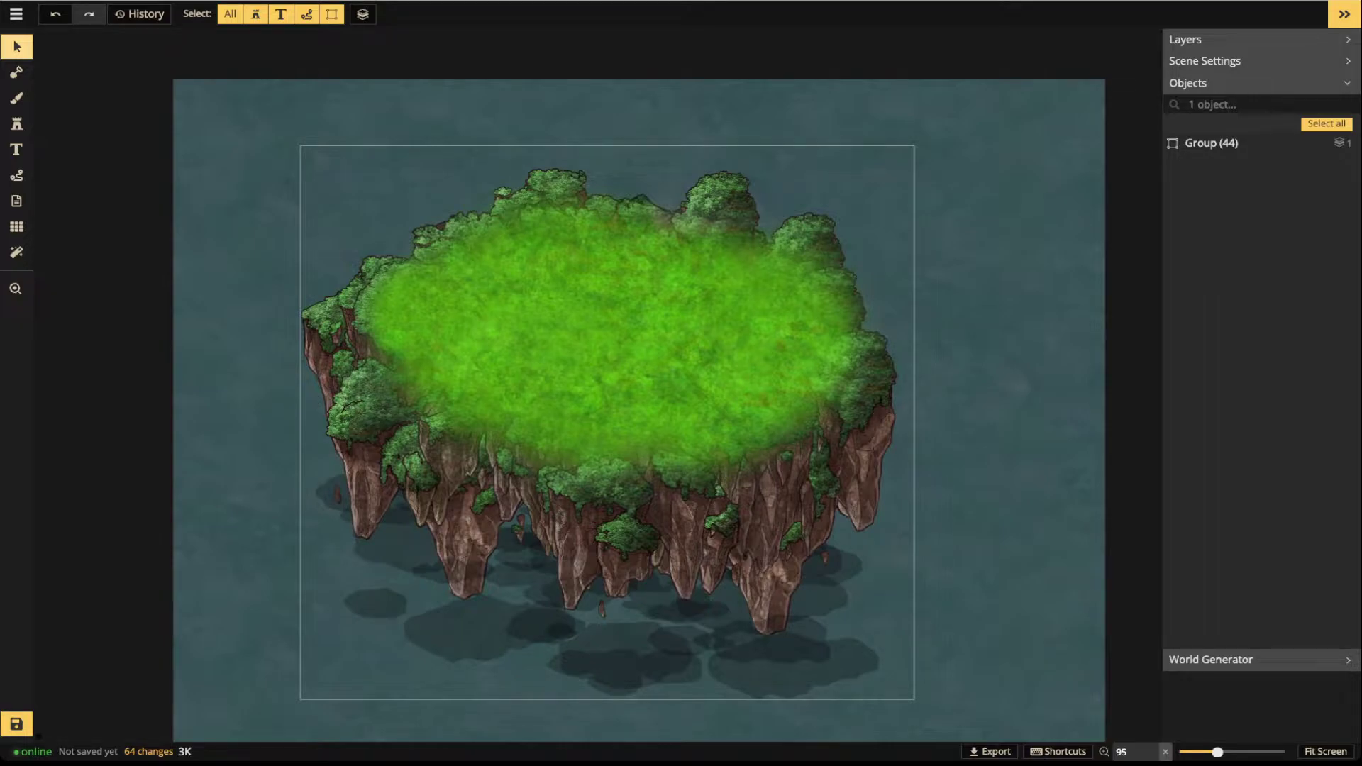
left_click(16, 123)
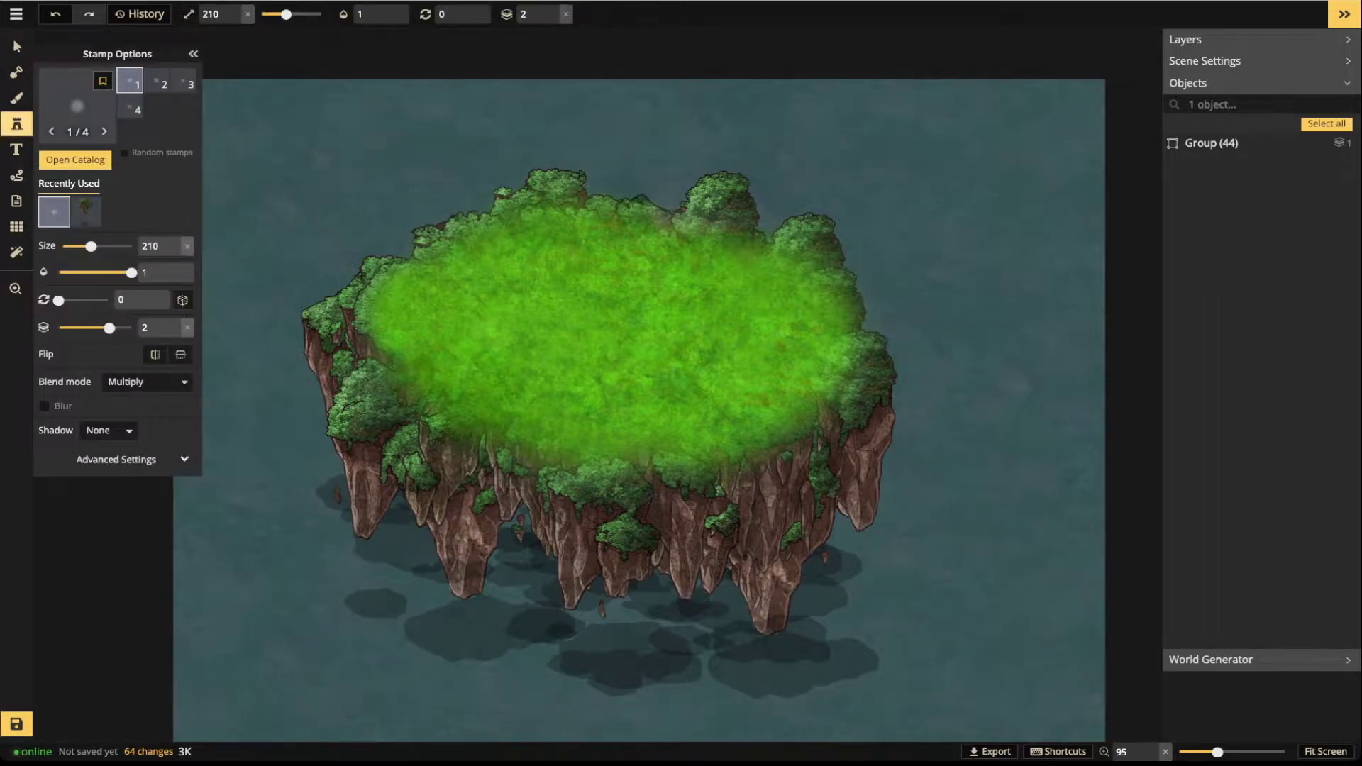
left_click(76, 105)
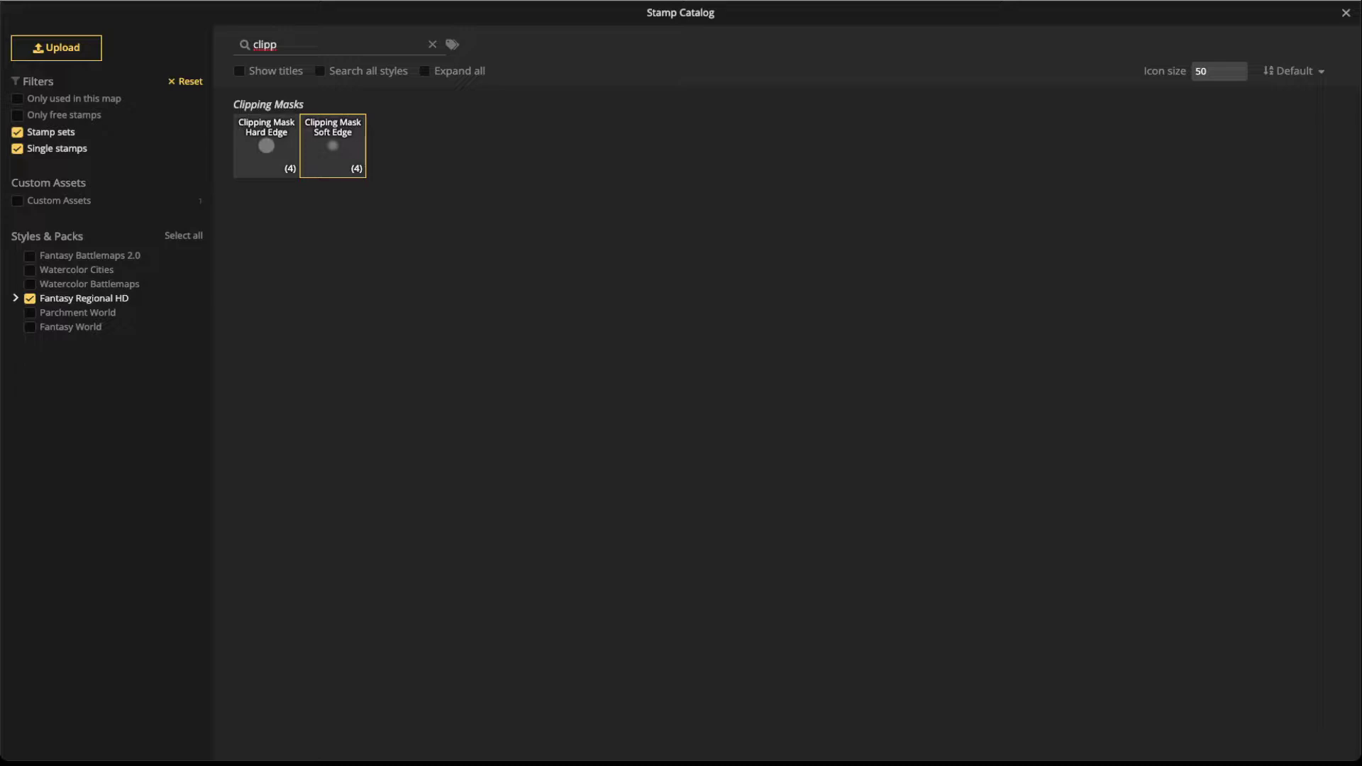
type("karst")
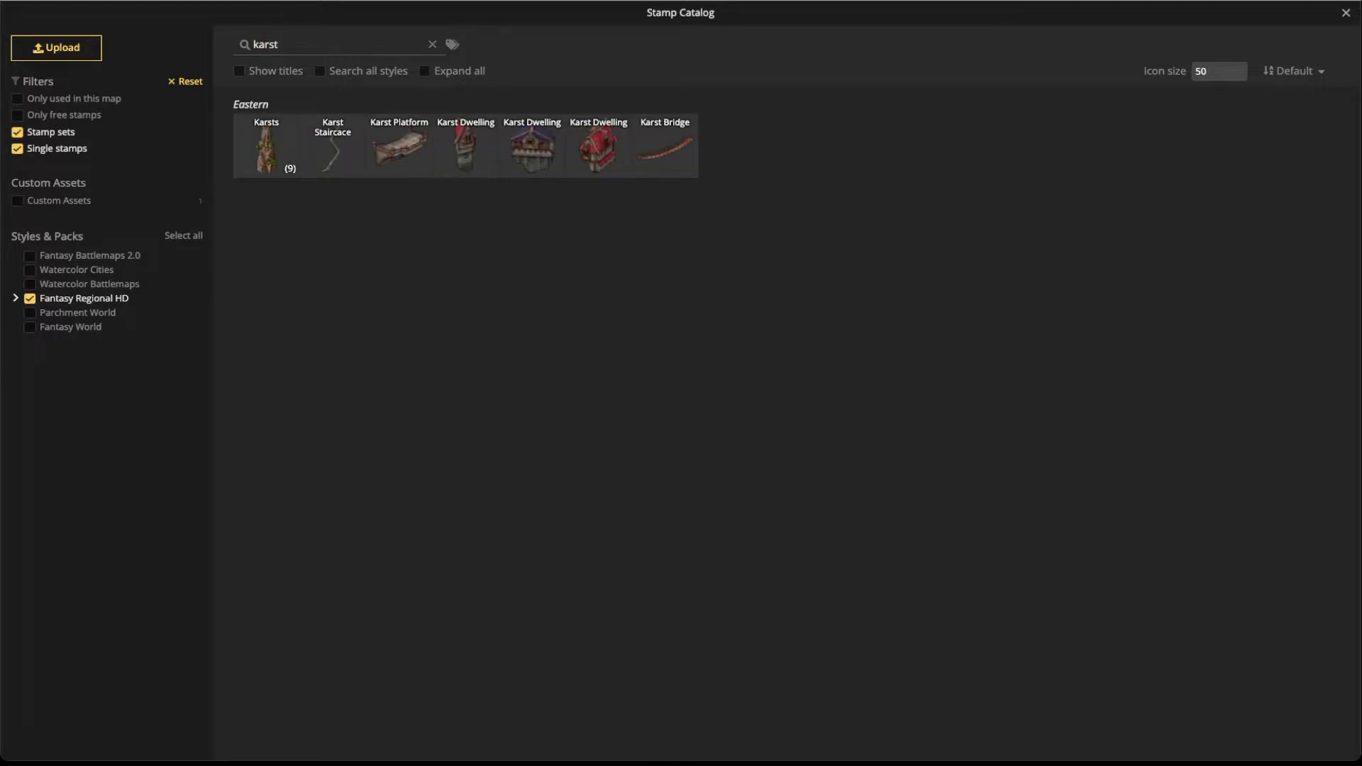
left_click(266, 145)
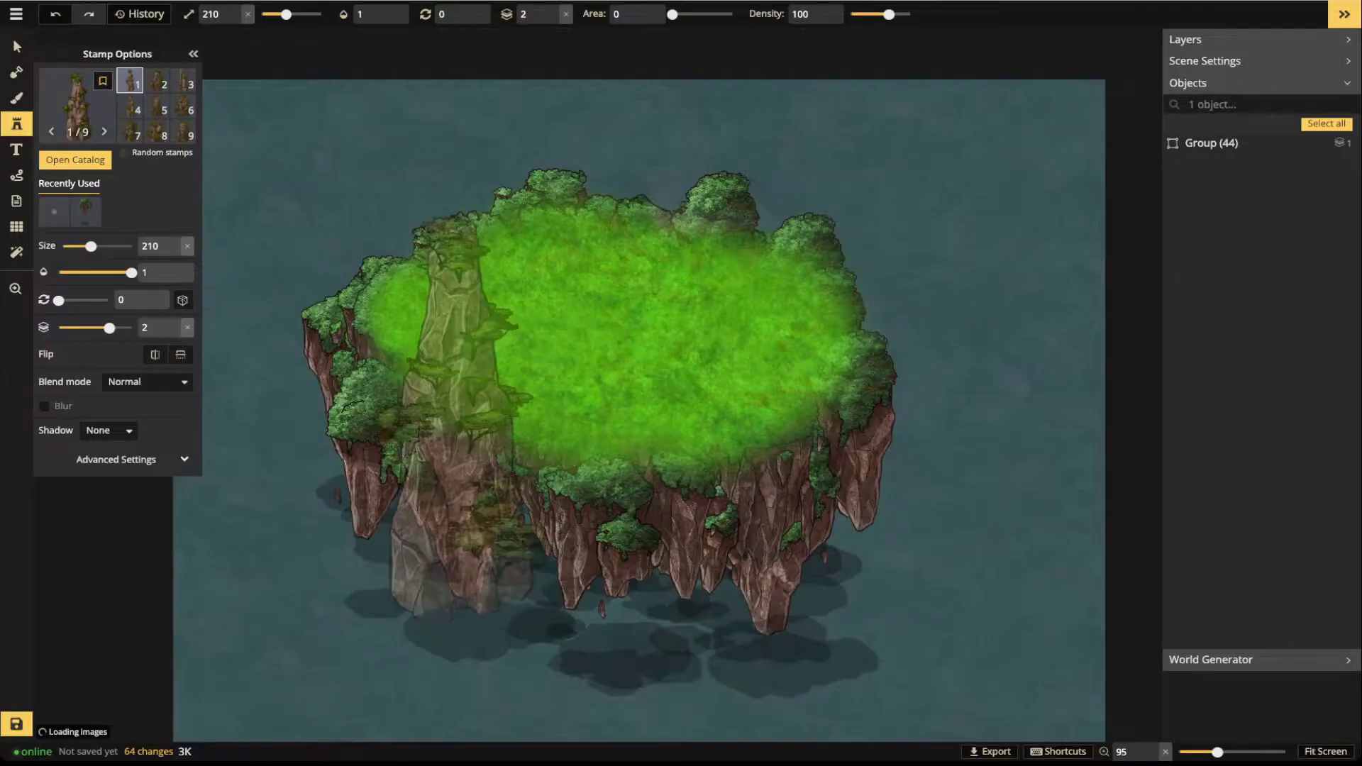
left_click(600, 322)
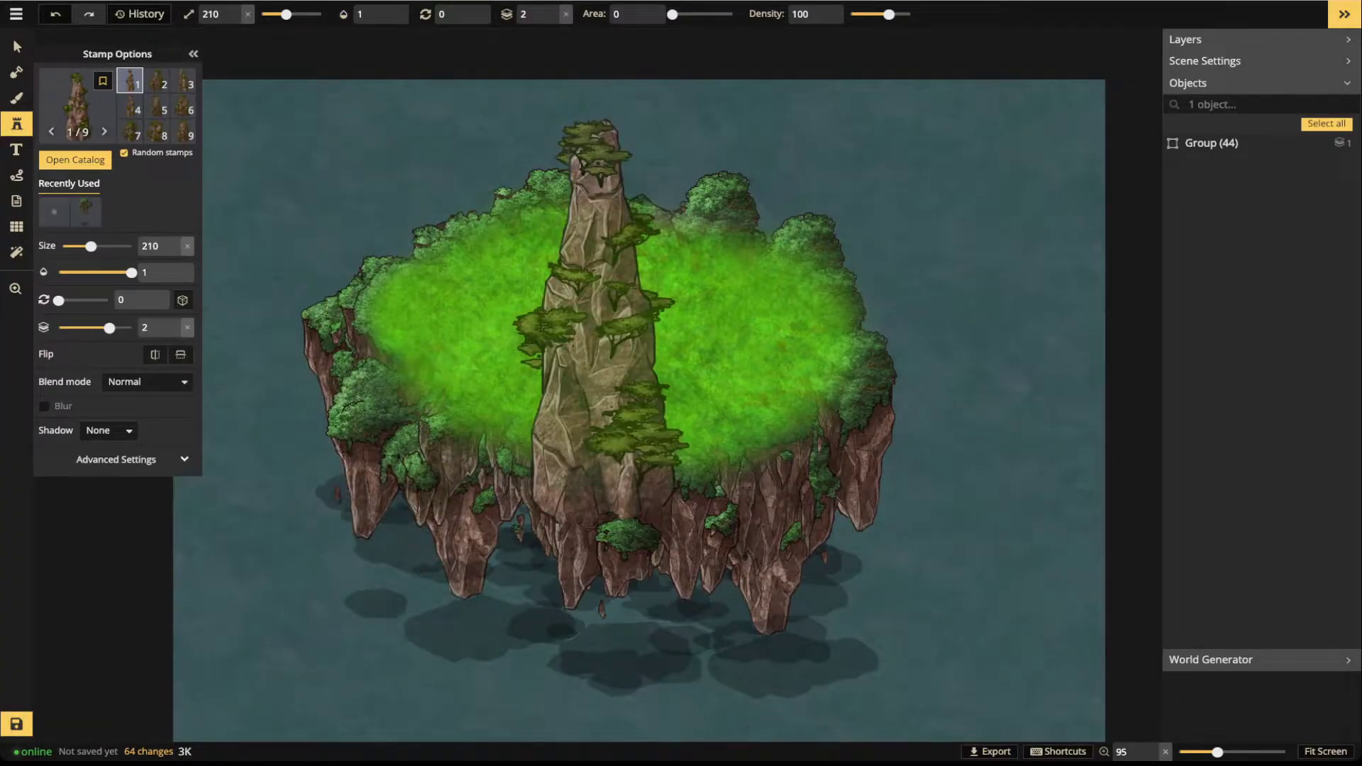
Draw a closed free-draw path of width 1.5 as a crescent around the island's front edge, from its left to its right side
left_click(17, 176)
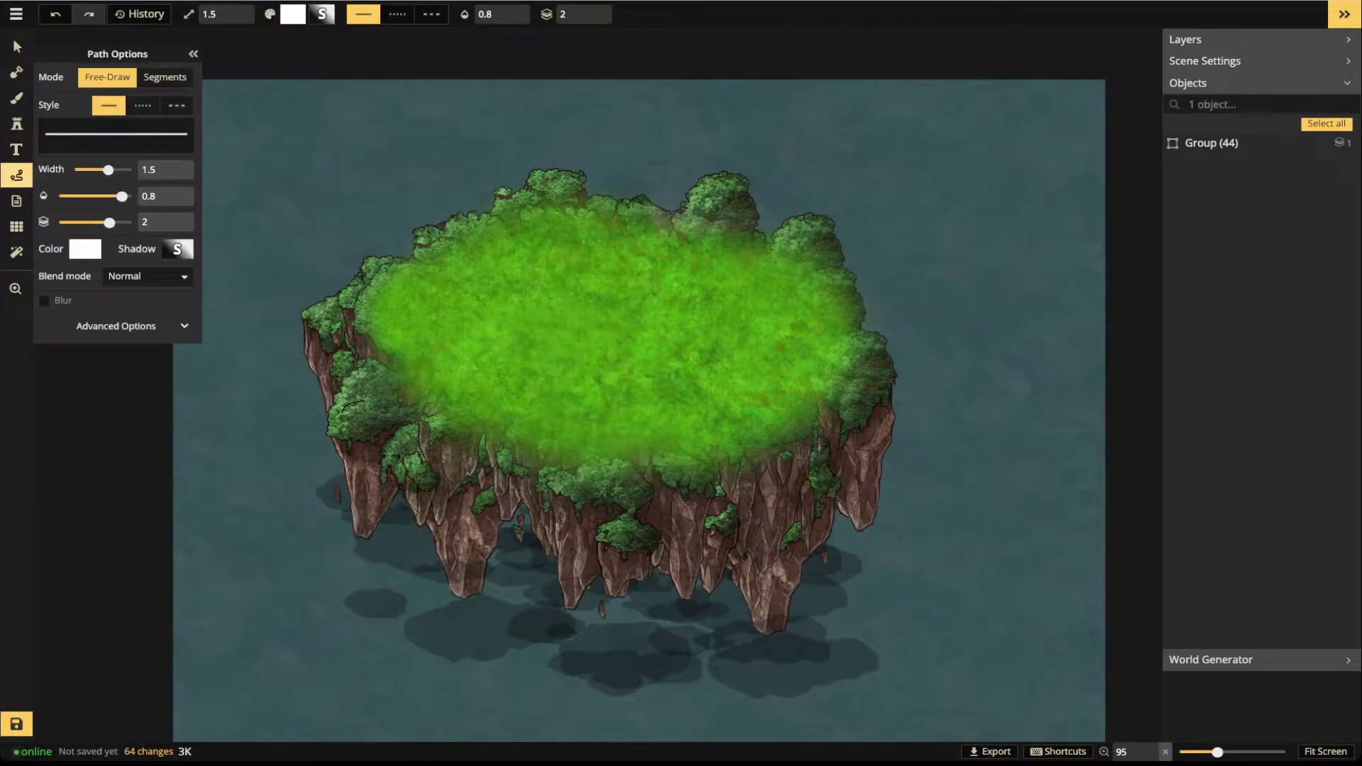
mouse_move(364, 281)
left_mouse_down()
mouse_move(313, 312)
mouse_move(361, 429)
mouse_move(677, 497)
mouse_move(883, 338)
mouse_move(429, 332)
mouse_move(373, 285)
left_mouse_up()
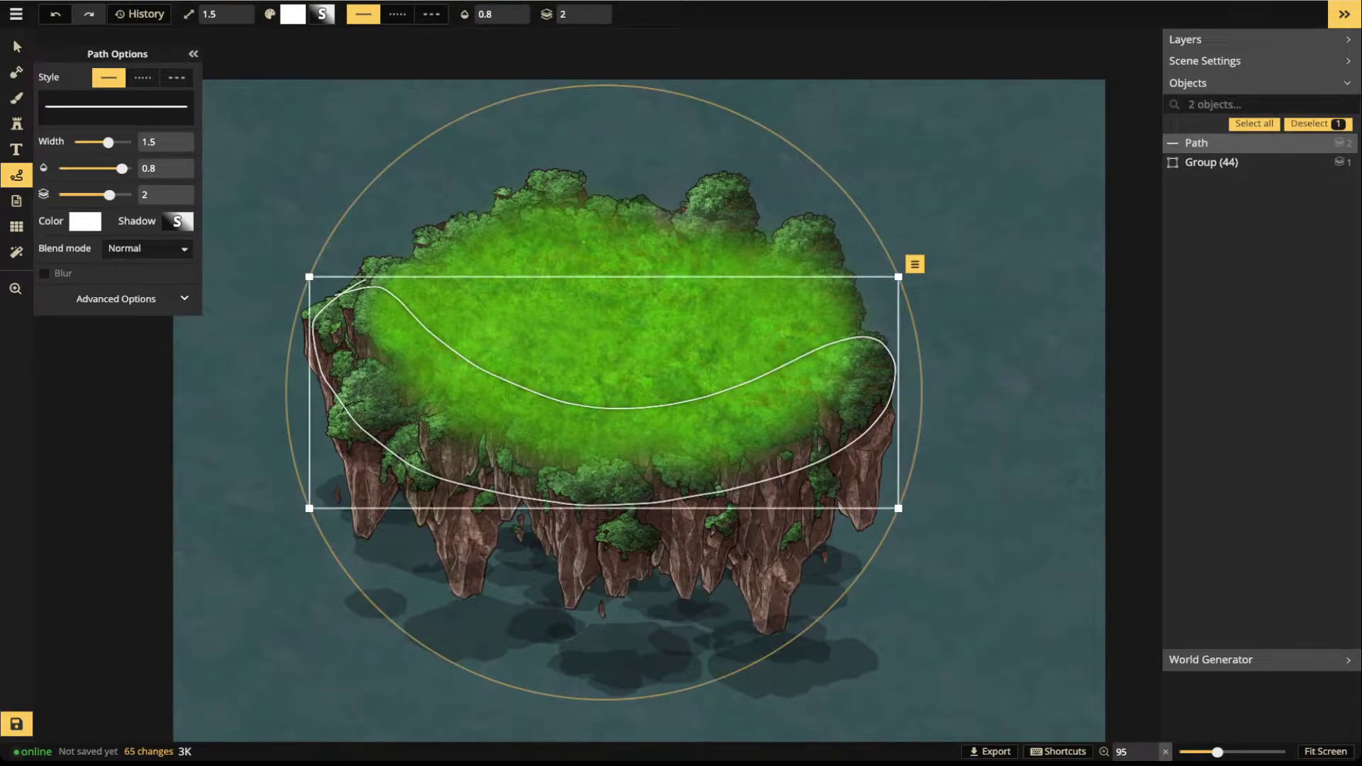